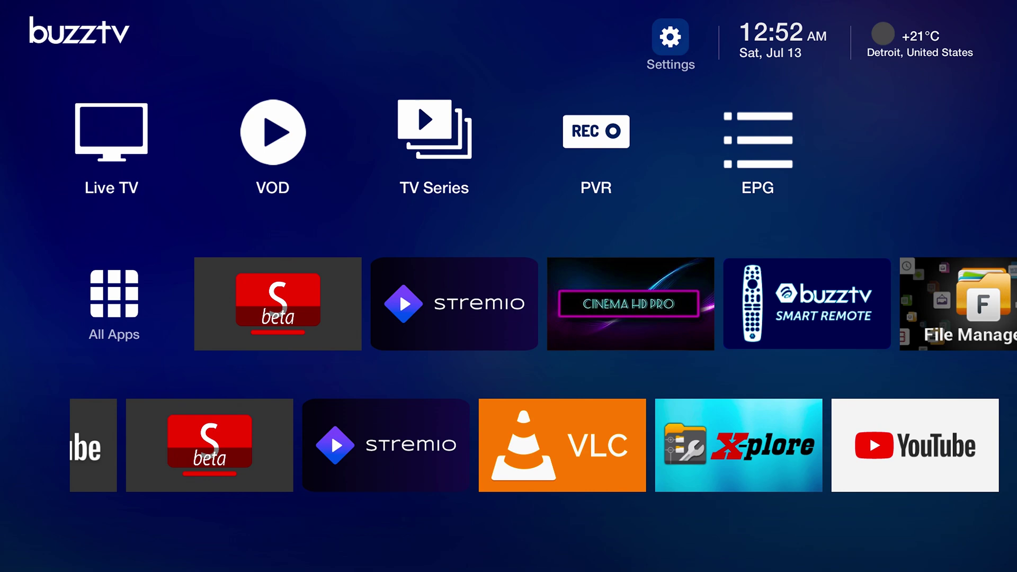
# - Launch App Installer from the installed apps row on the home screen
pyautogui.press('Left')
pyautogui.press('Left')
pyautogui.press('Left')
pyautogui.press('Left')
pyautogui.press('Left')
pyautogui.press('Left')
pyautogui.press('Left')
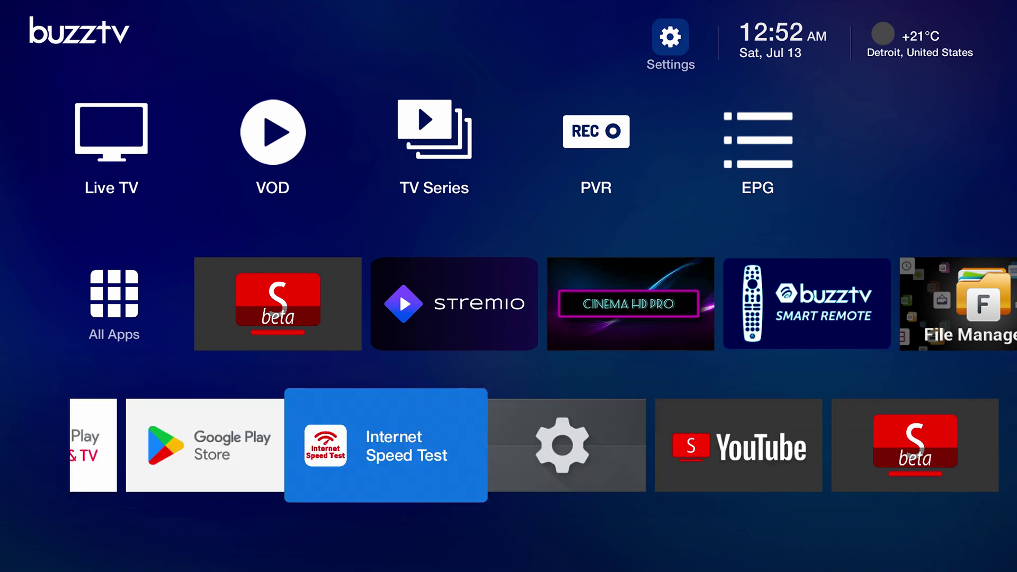
pyautogui.press('Left')
pyautogui.press('Left')
pyautogui.press('Left')
pyautogui.press('Left')
pyautogui.press('Left')
pyautogui.press('Left')
pyautogui.press('Left')
pyautogui.press('Left')
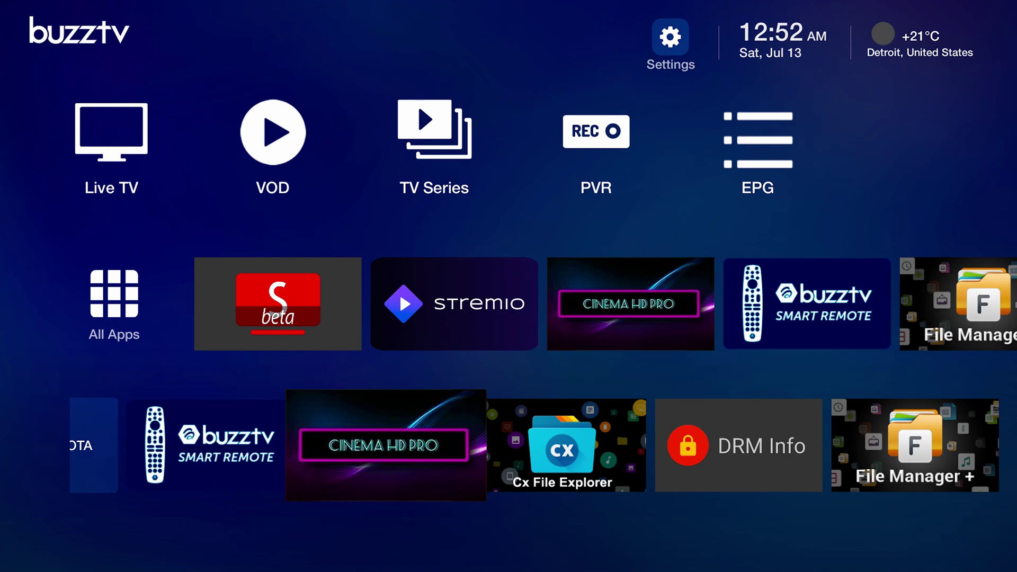
pyautogui.press('Left')
pyautogui.press('Left')
pyautogui.press('Left')
pyautogui.press('Left')
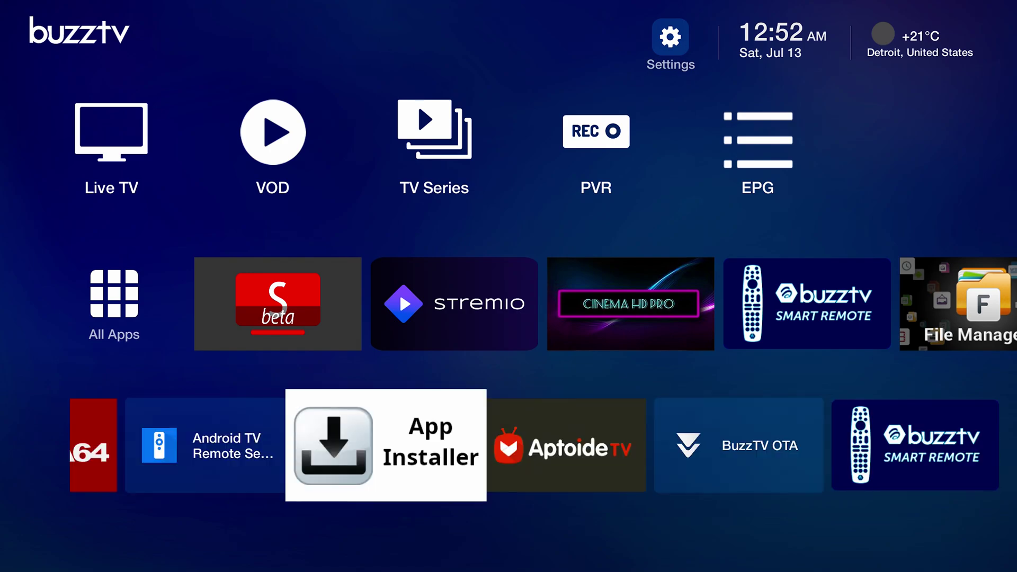
pyautogui.press('Return')
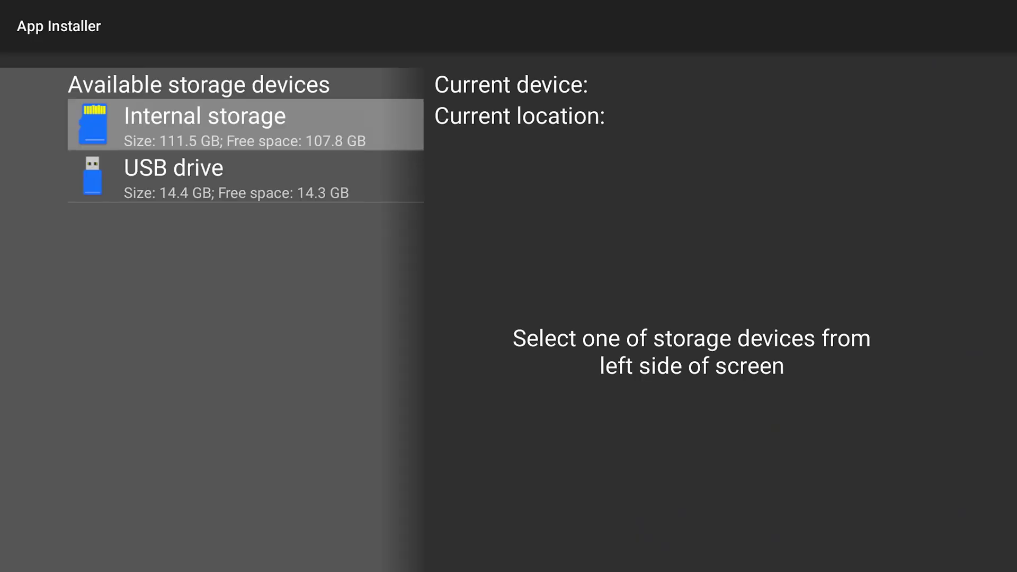
# - Open the USB drive's root folder and locate the AnyDesk app among its installable files
pyautogui.press('Down')
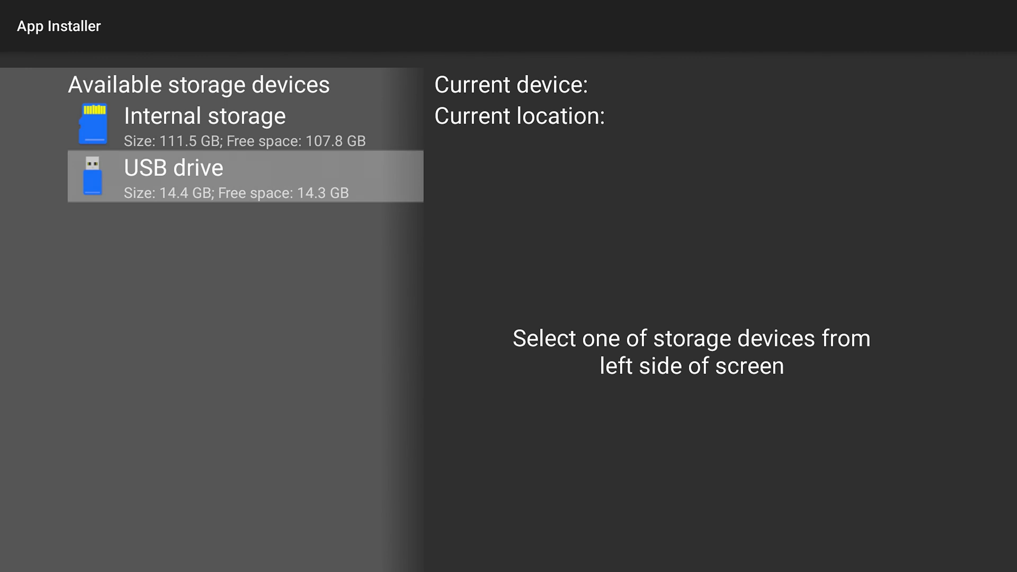
pyautogui.press('Return')
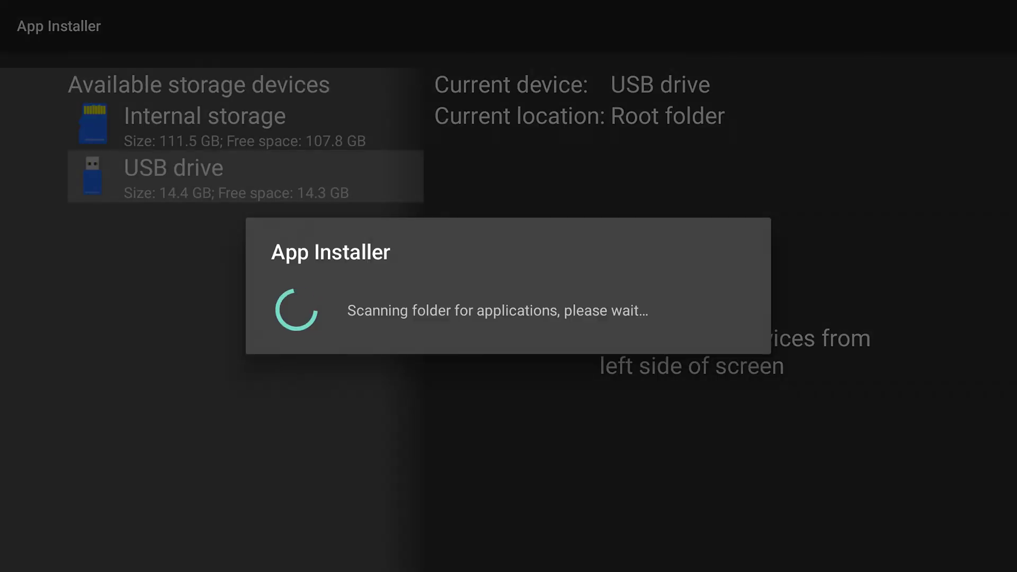
pyautogui.press('Right')
pyautogui.press('Down')
pyautogui.press('Down')
pyautogui.press('Down')
pyautogui.press('Down')
pyautogui.press('Down')
pyautogui.press('Down')
pyautogui.press('Down')
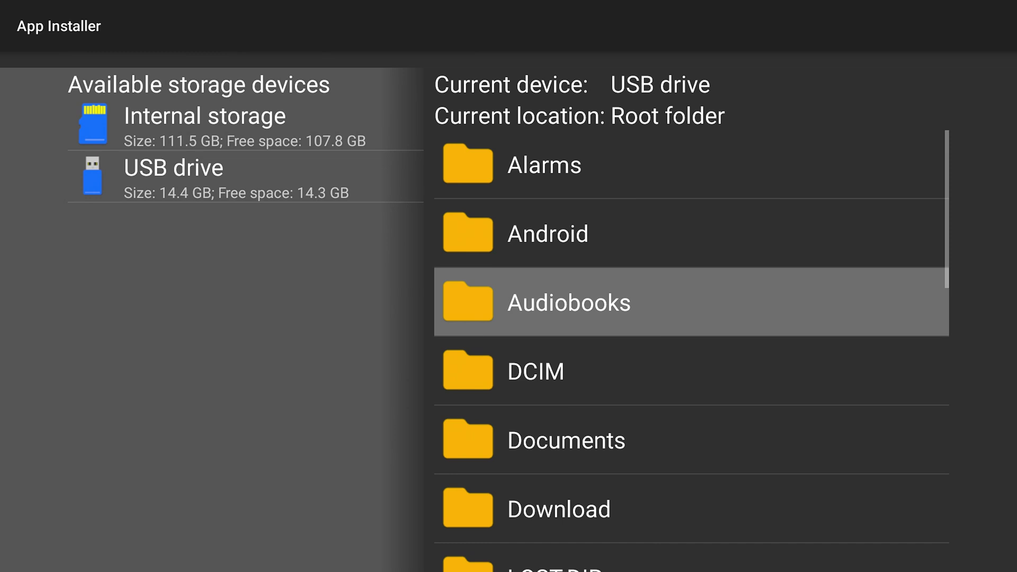
pyautogui.press('Down')
pyautogui.press('Down')
pyautogui.press('Down')
pyautogui.press('Down')
pyautogui.press('Down')
pyautogui.press('Down')
pyautogui.press('Down')
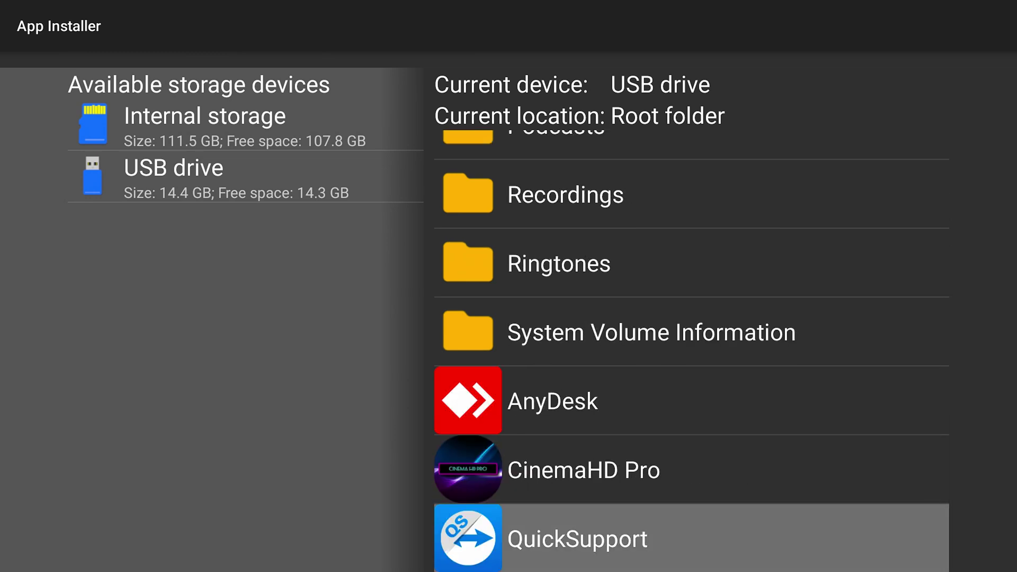
pyautogui.press('Up')
pyautogui.press('Up')
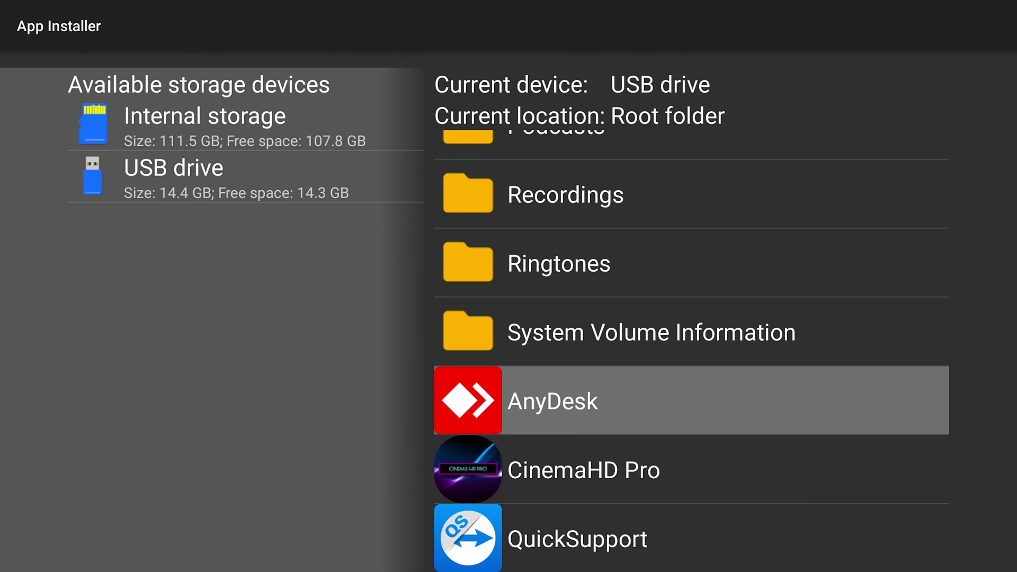
# - Install AnyDesk and QuickSupport from the USB drive
pyautogui.press('Return')
pyautogui.press('Down')
pyautogui.press('Down')
pyautogui.press('Return')
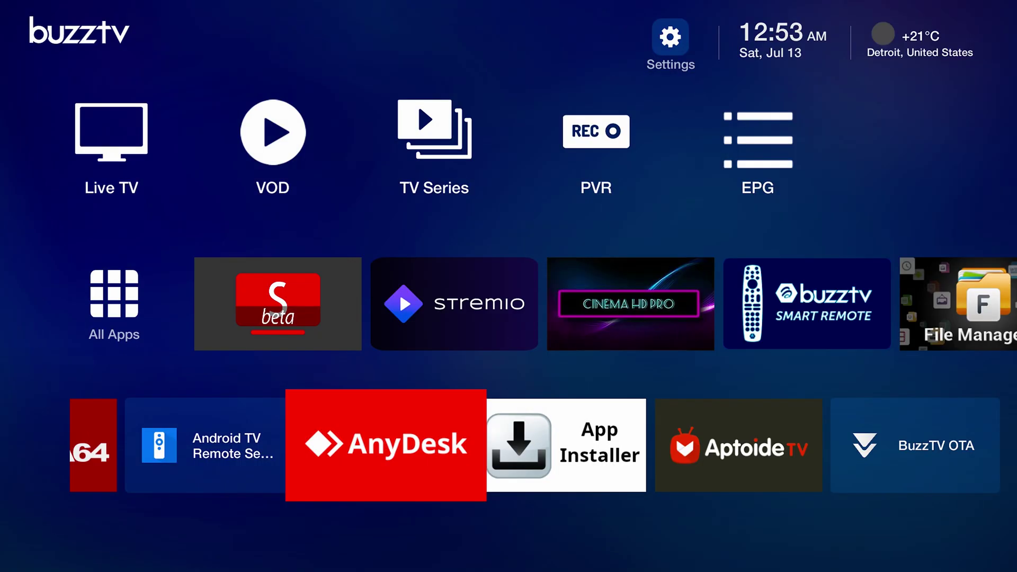
# - Check the installed apps row on the home screen for AnyDesk and TeamViewer QuickSupport
pyautogui.press('Up')
pyautogui.press('Down')
pyautogui.press('Right')
pyautogui.press('Right')
pyautogui.press('Right')
pyautogui.press('Right')
pyautogui.press('Right')
pyautogui.press('Right')
pyautogui.press('Right')
pyautogui.press('Right')
pyautogui.press('Right')
pyautogui.press('Right')
pyautogui.press('Right')
pyautogui.press('Right')
pyautogui.press('Right')
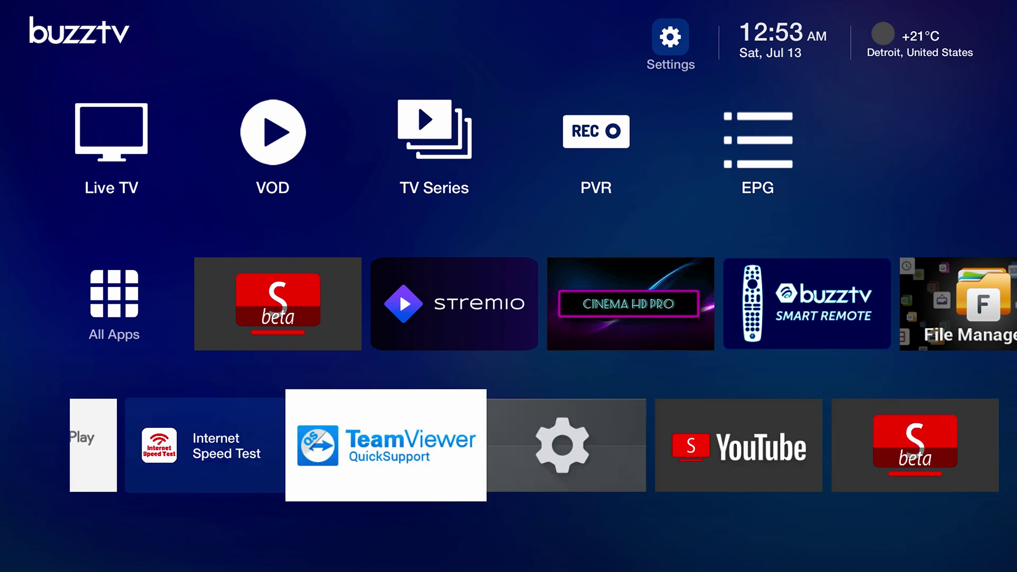
# - Look through the installed apps row for App Installer and the X-plore file manager
pyautogui.press('Left')
pyautogui.press('Left')
pyautogui.press('Left')
pyautogui.press('Left')
pyautogui.press('Left')
pyautogui.press('Left')
pyautogui.press('Left')
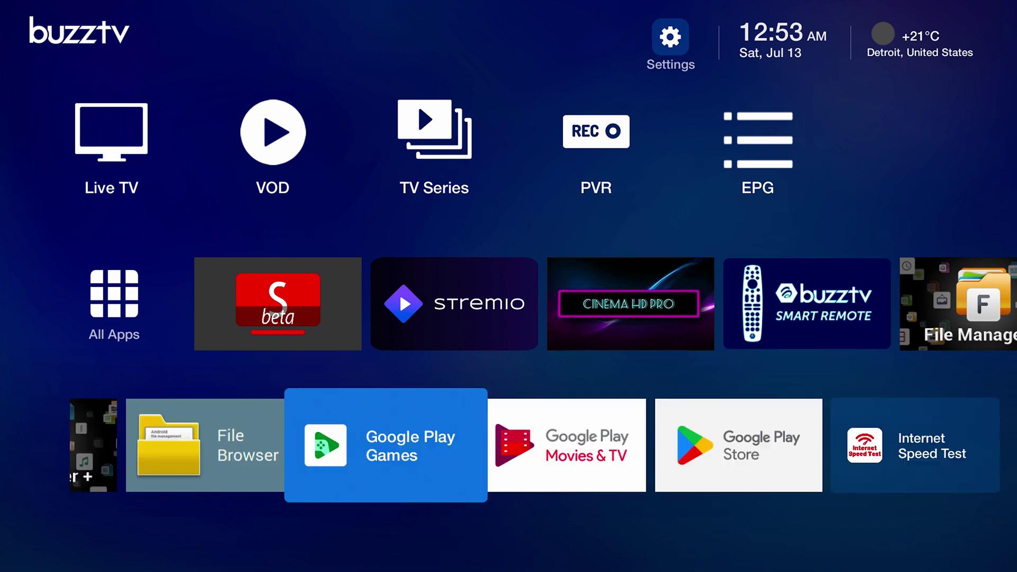
pyautogui.press('Left')
pyautogui.press('Left')
pyautogui.press('Left')
pyautogui.press('Left')
pyautogui.press('Left')
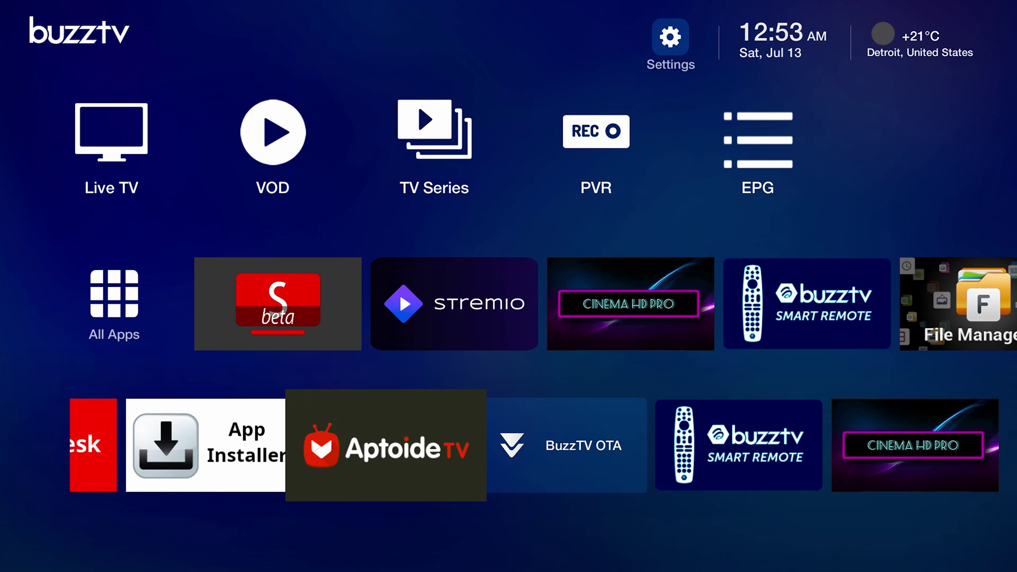
pyautogui.press('Left')
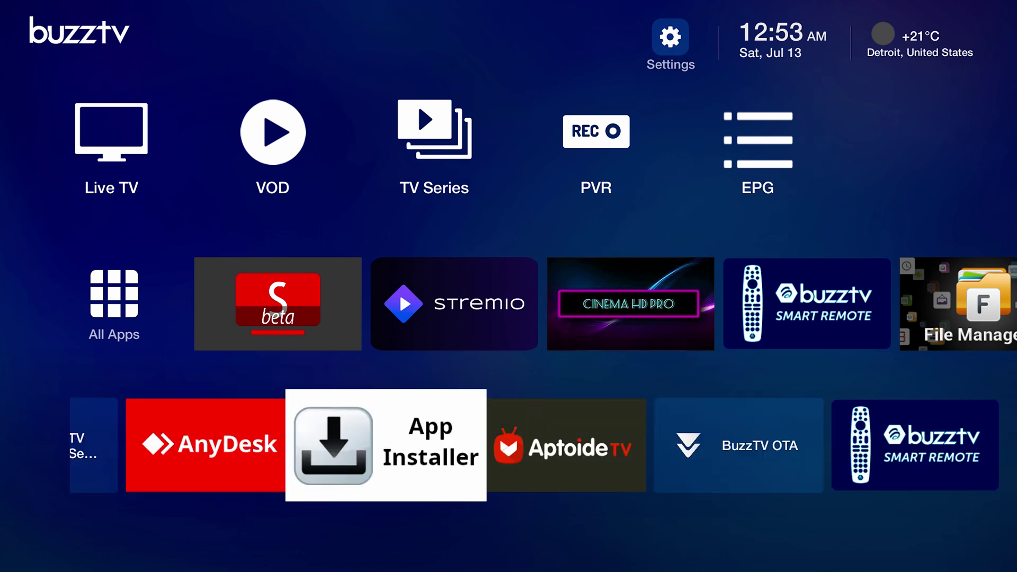
pyautogui.press('Left')
pyautogui.press('Left')
pyautogui.press('Left')
pyautogui.press('Left')
pyautogui.press('Left')
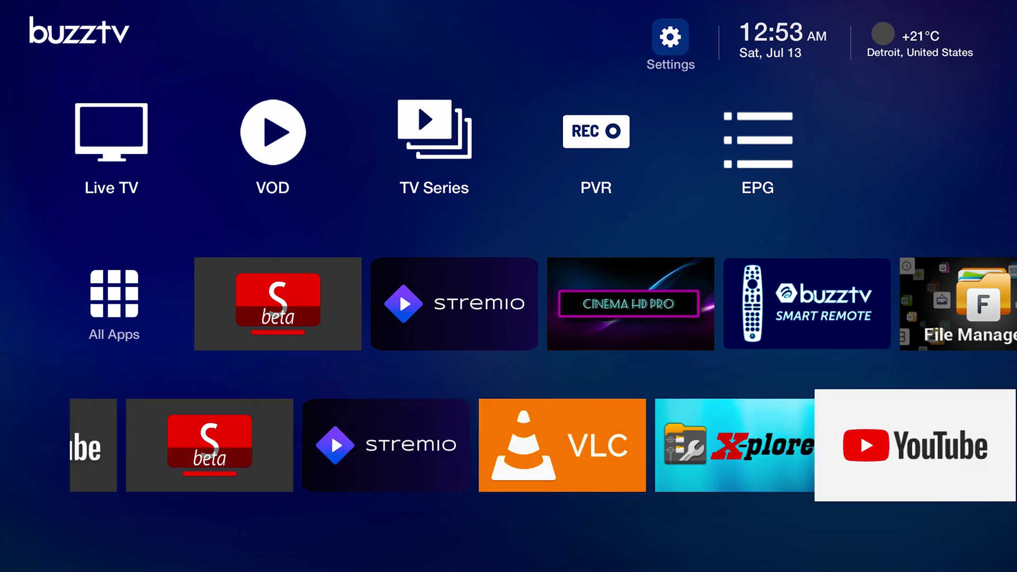
pyautogui.press('Left')
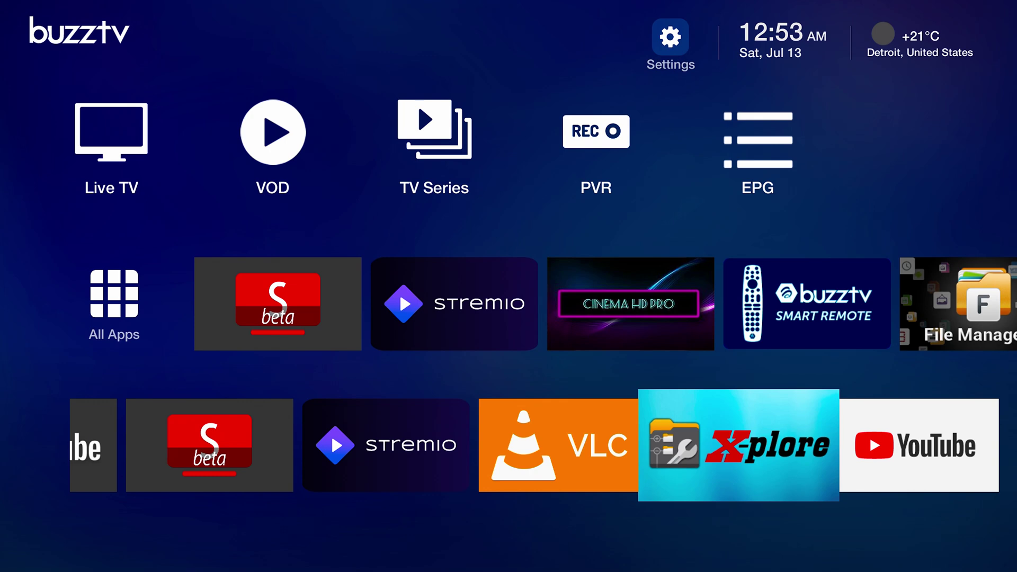
# - Look through the apps row for the other file managers: File Browser, File Manager + and Cx File Explorer
pyautogui.press('Left')
pyautogui.press('Left')
pyautogui.press('Left')
pyautogui.press('Left')
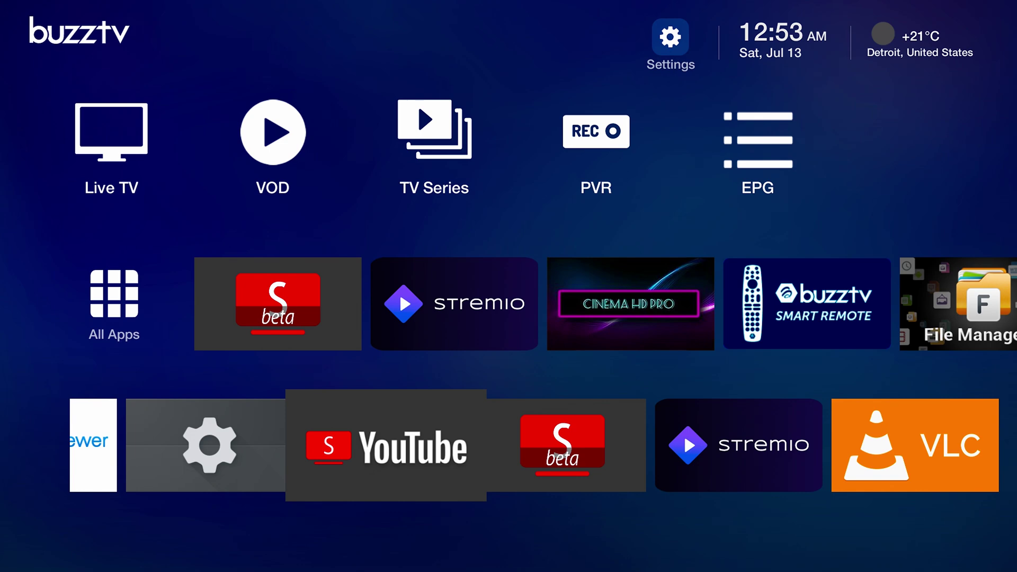
pyautogui.press('Left')
pyautogui.press('Left')
pyautogui.press('Left')
pyautogui.press('Left')
pyautogui.press('Left')
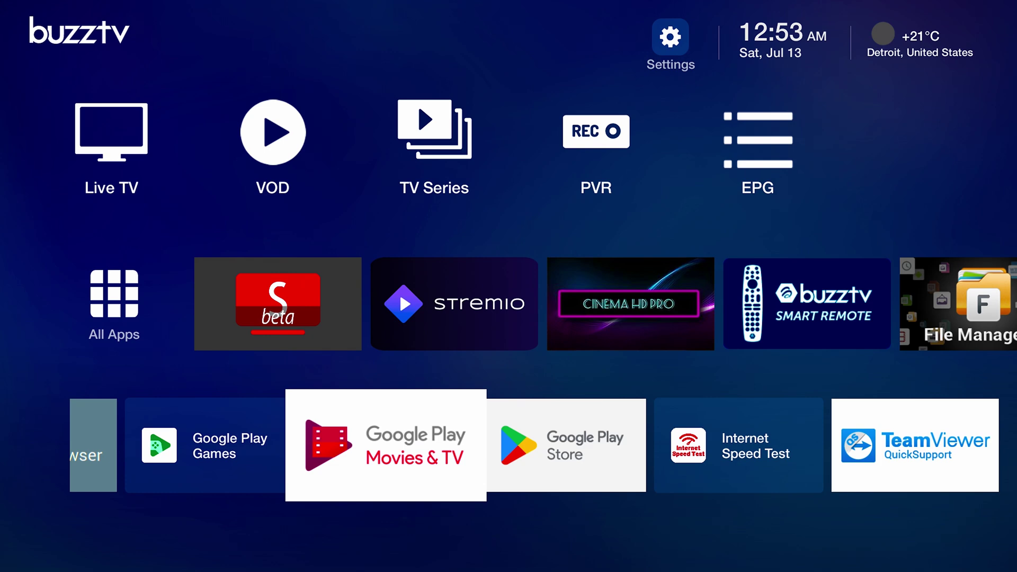
pyautogui.press('Left')
pyautogui.press('Left')
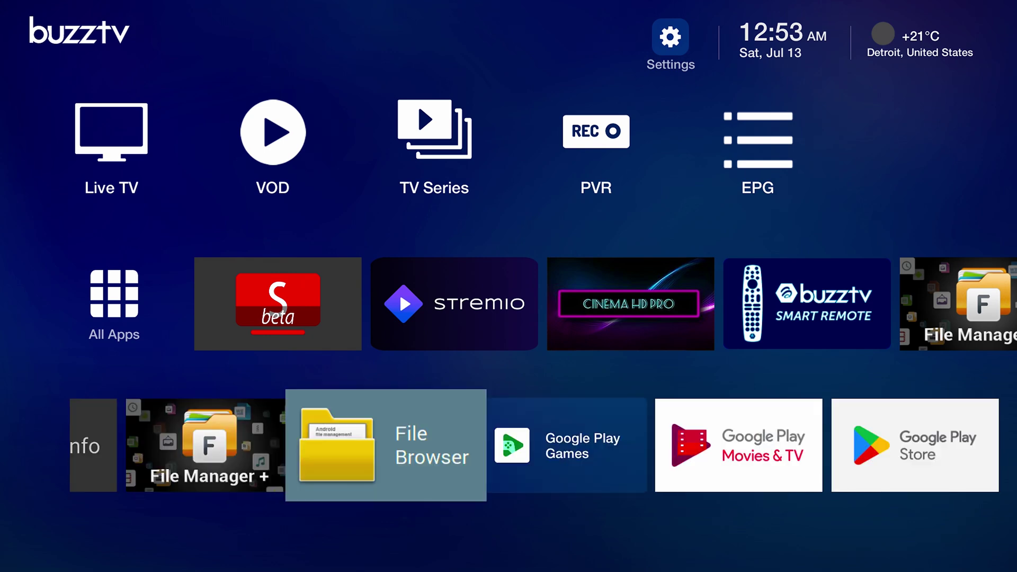
pyautogui.press('Left')
pyautogui.press('Left')
pyautogui.press('Left')
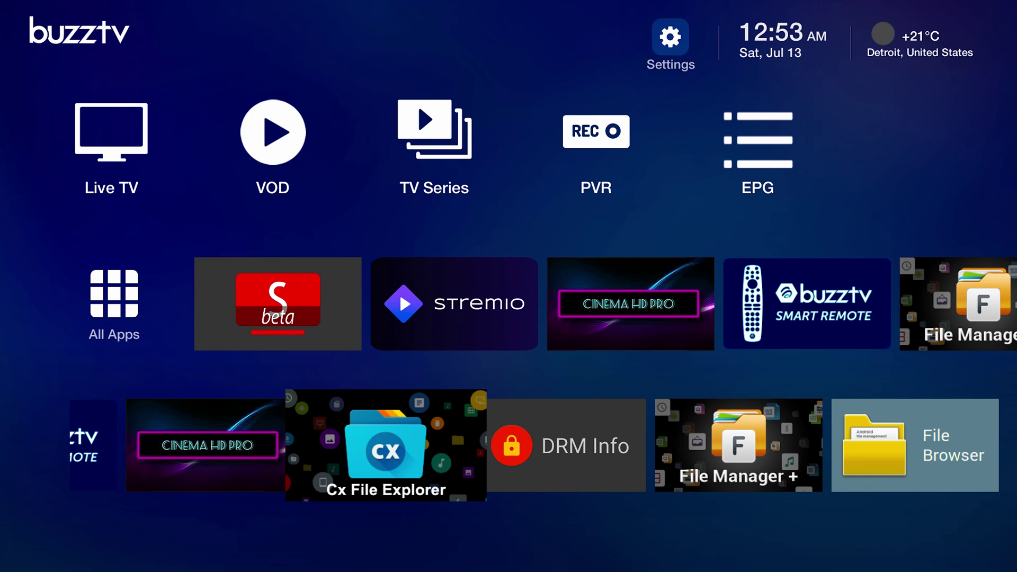
# - Go back through the apps row to the X-plore file manager
pyautogui.press('Left')
pyautogui.press('Left')
pyautogui.press('Left')
pyautogui.press('Left')
pyautogui.press('Left')
pyautogui.press('Left')
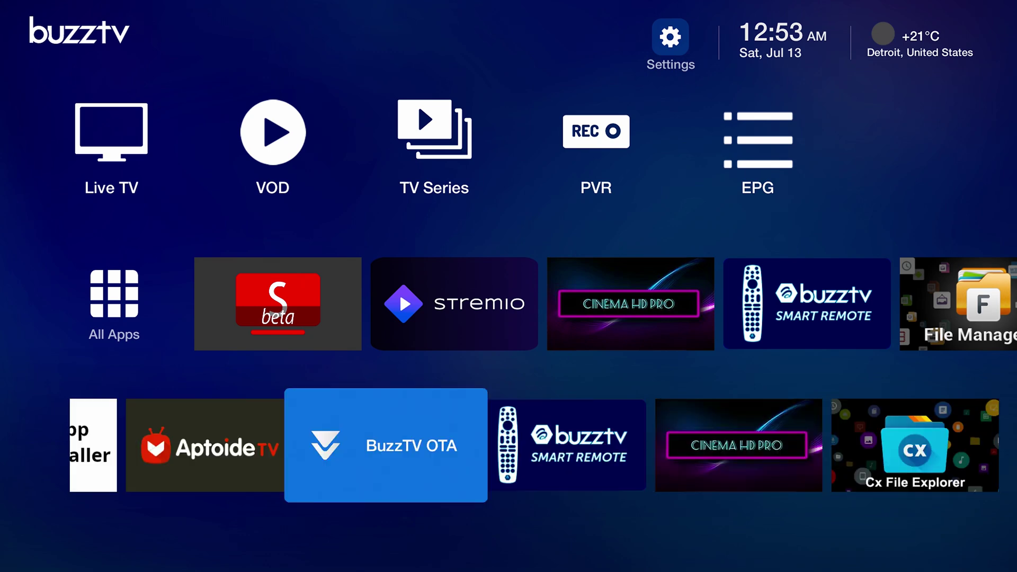
pyautogui.press('Left')
pyautogui.press('Left')
pyautogui.press('Left')
pyautogui.press('Left')
pyautogui.press('Left')
pyautogui.press('Left')
pyautogui.press('Left')
pyautogui.press('Left')
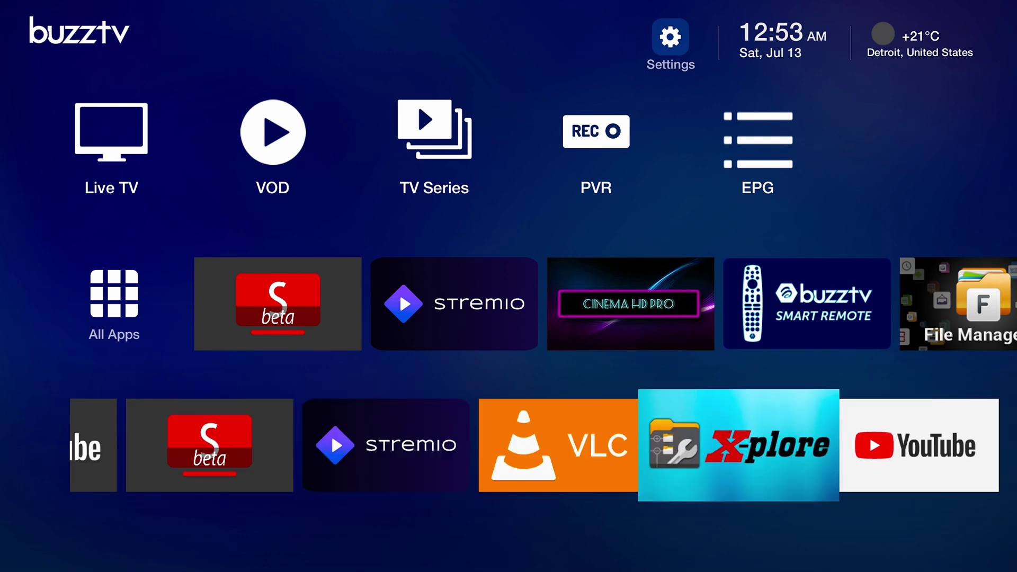
# - Review the installed apps from X-plore to BuzzTV Smart Remote, including File Browser and Cx File Explorer
pyautogui.press('Left')
pyautogui.press('Left')
pyautogui.press('Left')
pyautogui.press('Left')
pyautogui.press('Left')
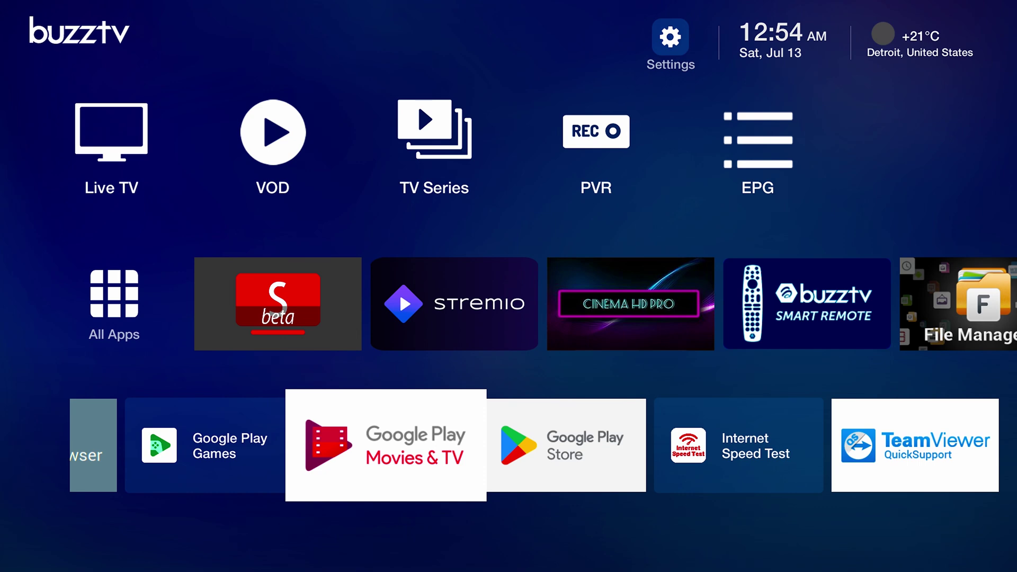
pyautogui.press('Left')
pyautogui.press('Left')
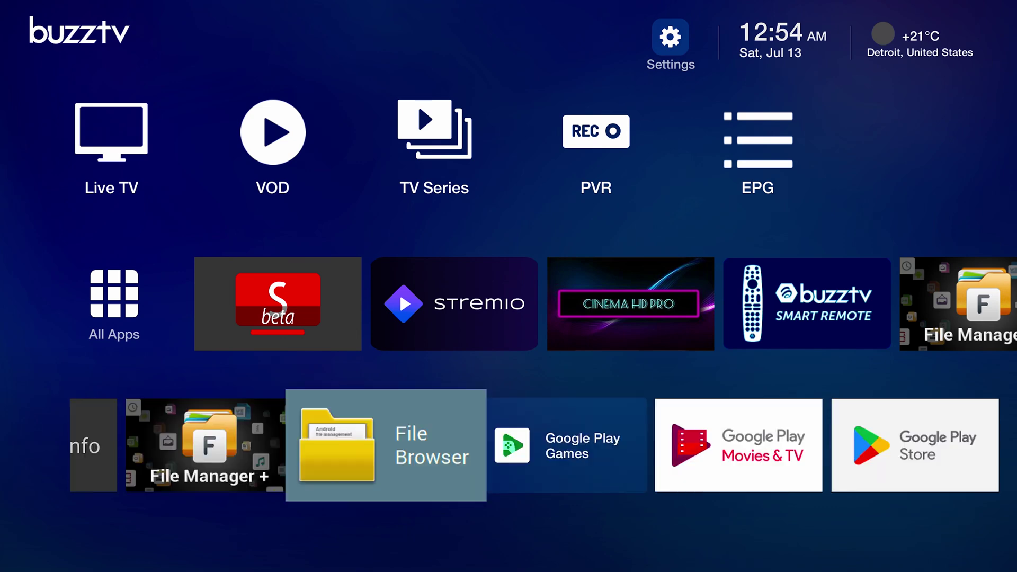
pyautogui.press('Left')
pyautogui.press('Left')
pyautogui.press('Left')
pyautogui.press('Left')
pyautogui.press('Left')
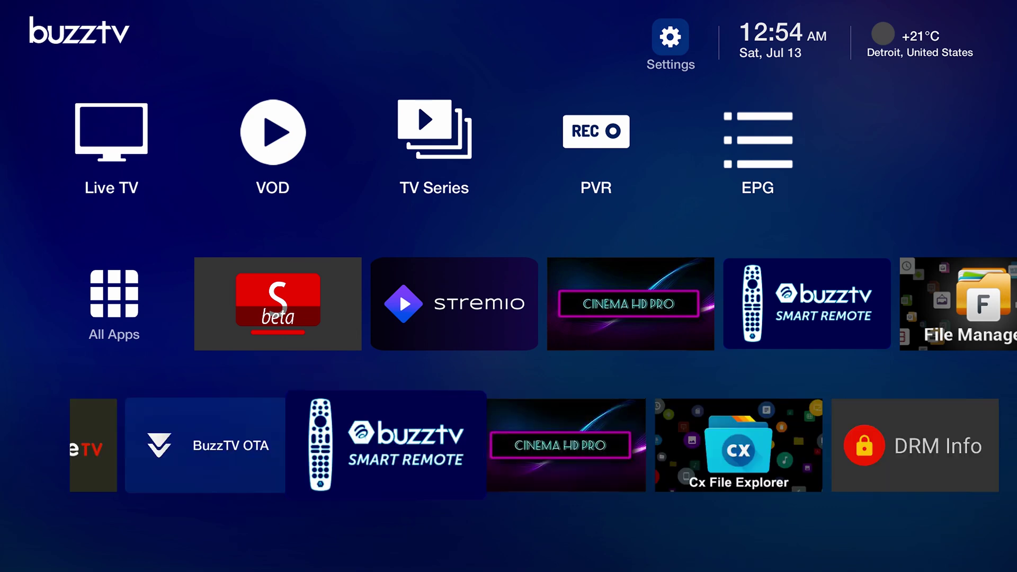
# - Open the Apps section of the device settings
pyautogui.press('Up')
pyautogui.press('Up')
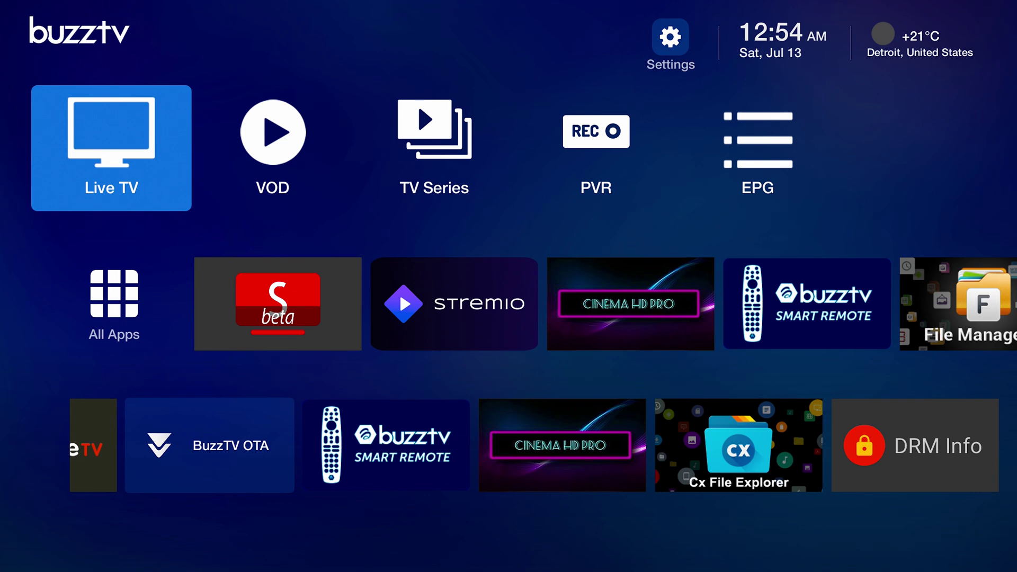
pyautogui.press('Up')
pyautogui.press('Return')
pyautogui.press('Return')
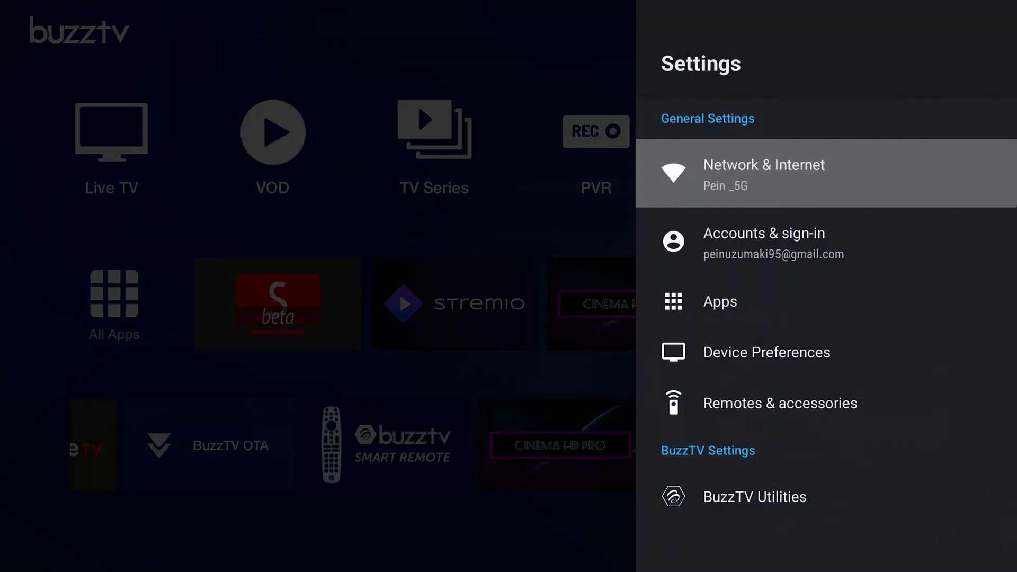
pyautogui.press('Down')
pyautogui.press('Down')
pyautogui.press('Return')
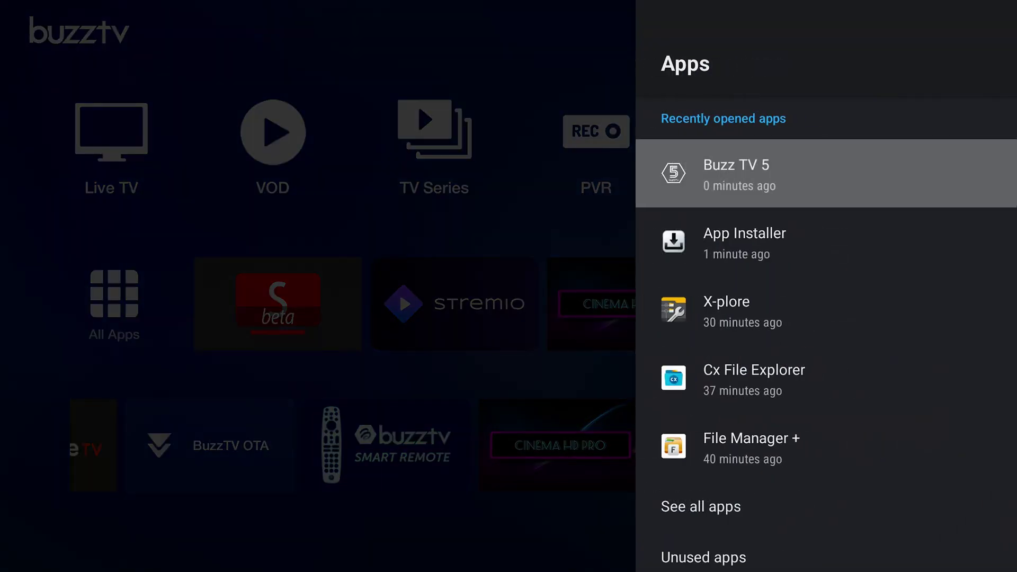
# - Open the app details of X-plore from the recently opened apps
pyautogui.press('Down')
pyautogui.press('Down')
pyautogui.press('Down')
pyautogui.press('Up')
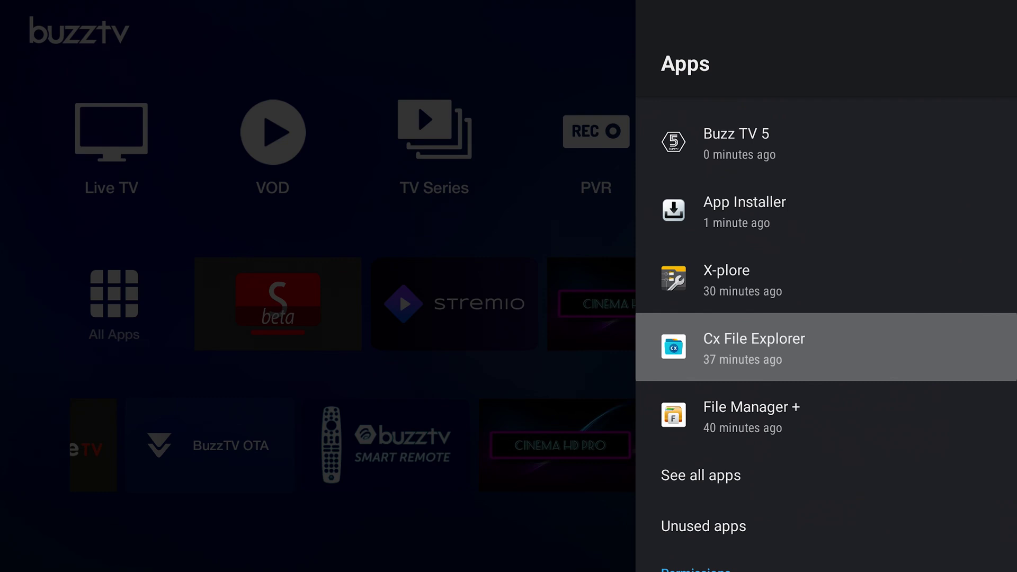
pyautogui.press('Return')
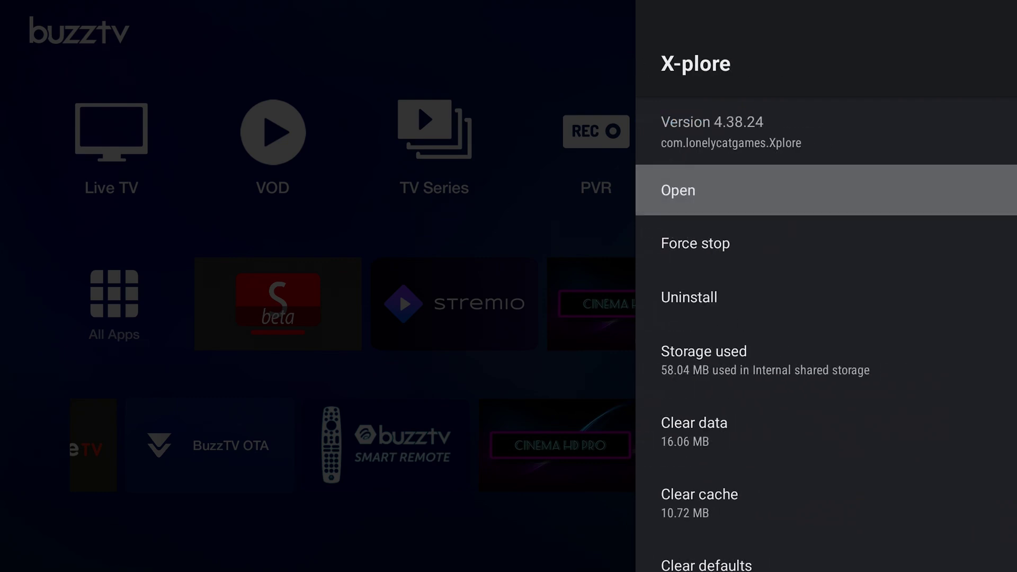
# - Open the permissions of the X-plore app
pyautogui.press('Down')
pyautogui.press('Down')
pyautogui.press('Down')
pyautogui.press('Down')
pyautogui.press('Down')
pyautogui.press('Down')
pyautogui.press('Down')
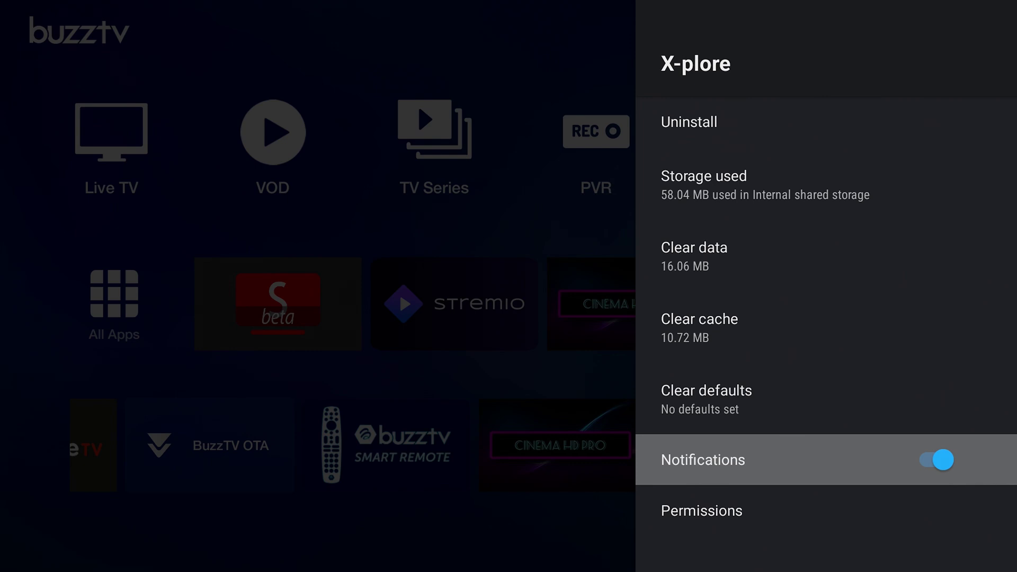
pyautogui.press('Down')
pyautogui.press('Return')
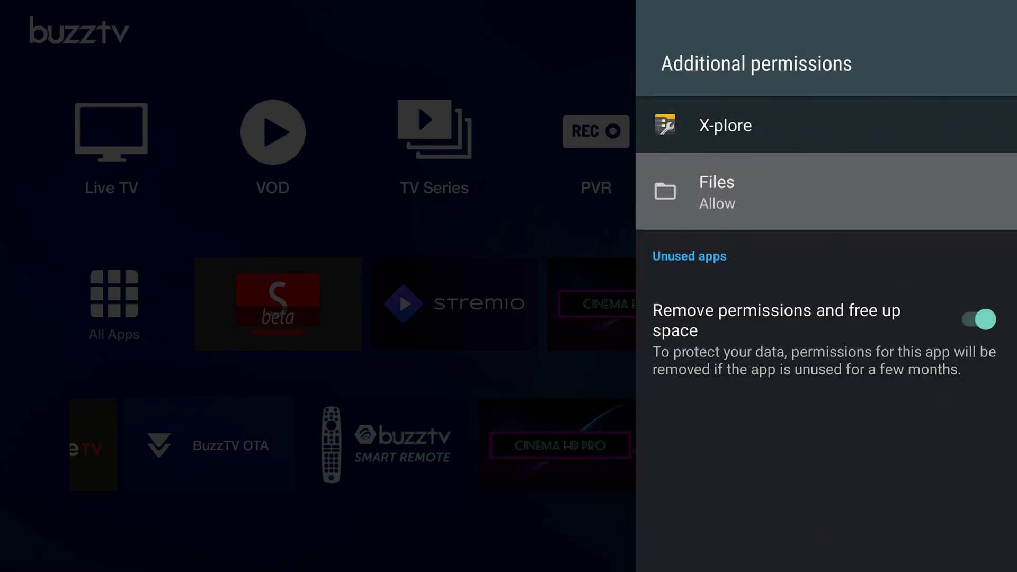
# - Examine the Allow and Don't allow choices for X-plore's Files permission, then return to its permission list
pyautogui.press('Return')
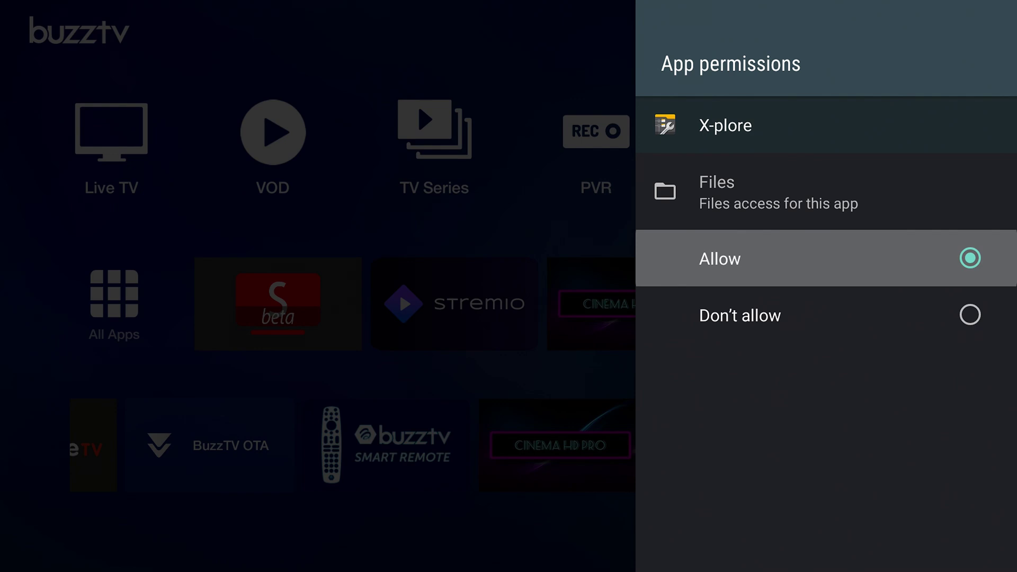
pyautogui.press('Down')
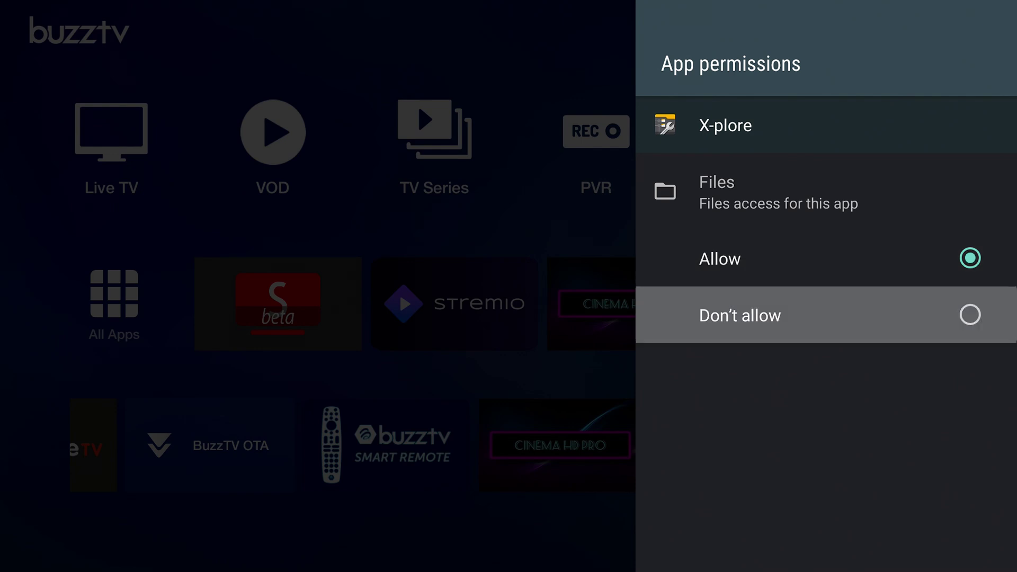
pyautogui.press('Up')
pyautogui.press('Escape')
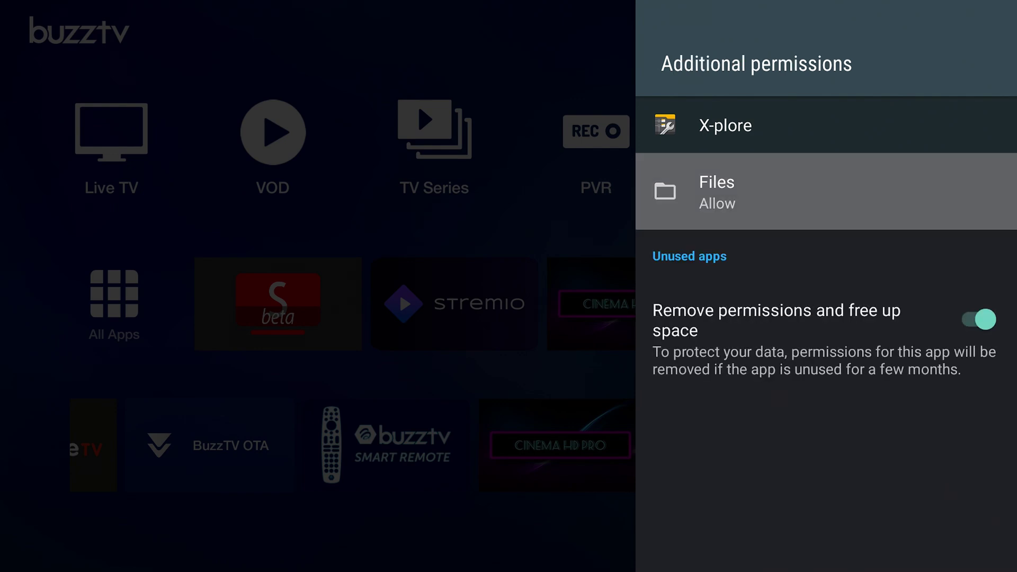
# - Leave X-plore's permissions and open the app details of Cx File Explorer
pyautogui.press('Down')
pyautogui.press('Up')
pyautogui.press('Escape')
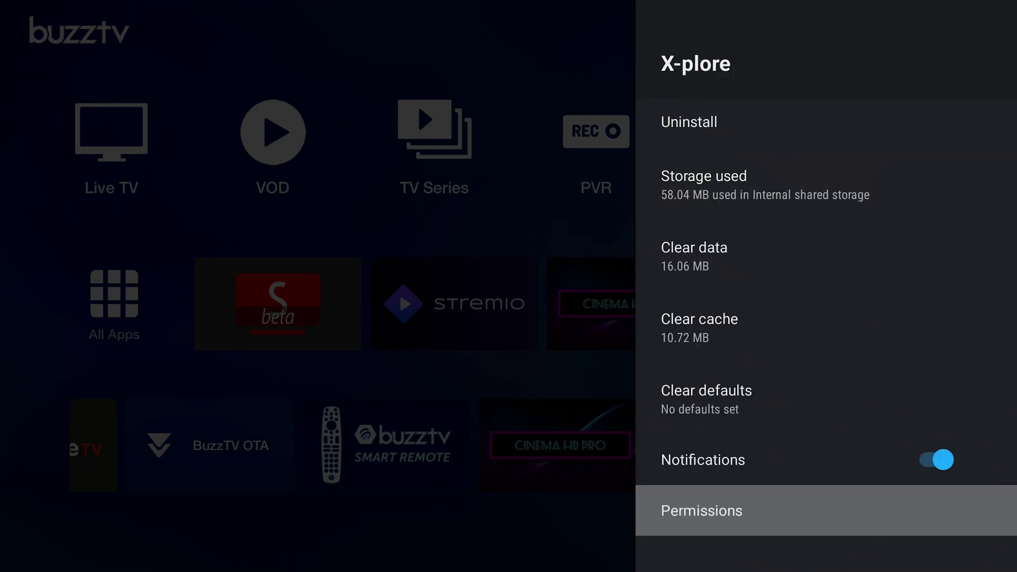
pyautogui.press('Escape')
pyautogui.press('Down')
pyautogui.press('Return')
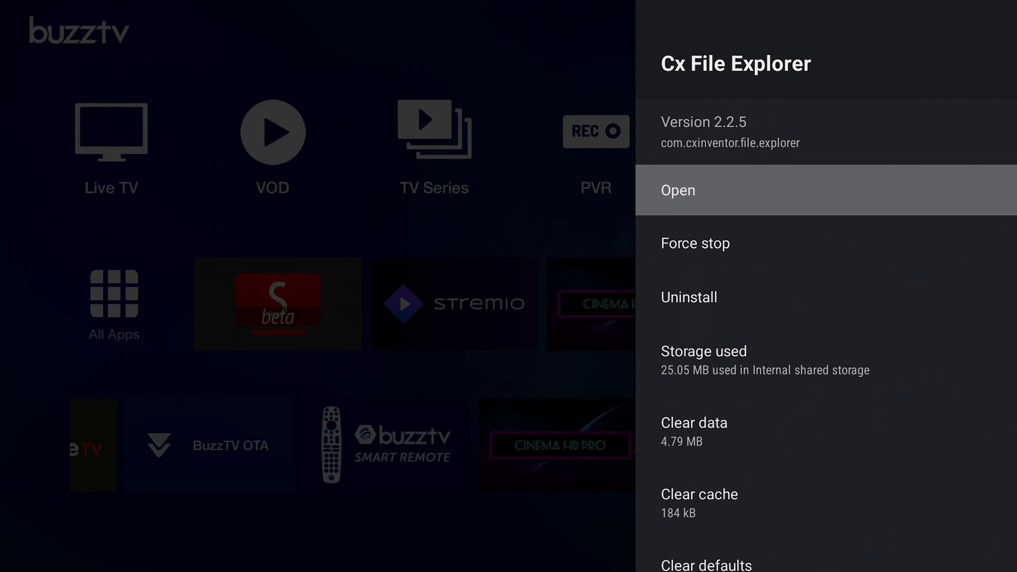
# - Check the additional permissions of Cx File Explorer, then return to its app details
pyautogui.press('Down')
pyautogui.press('Down')
pyautogui.press('Down')
pyautogui.press('Down')
pyautogui.press('Down')
pyautogui.press('Down')
pyautogui.press('Down')
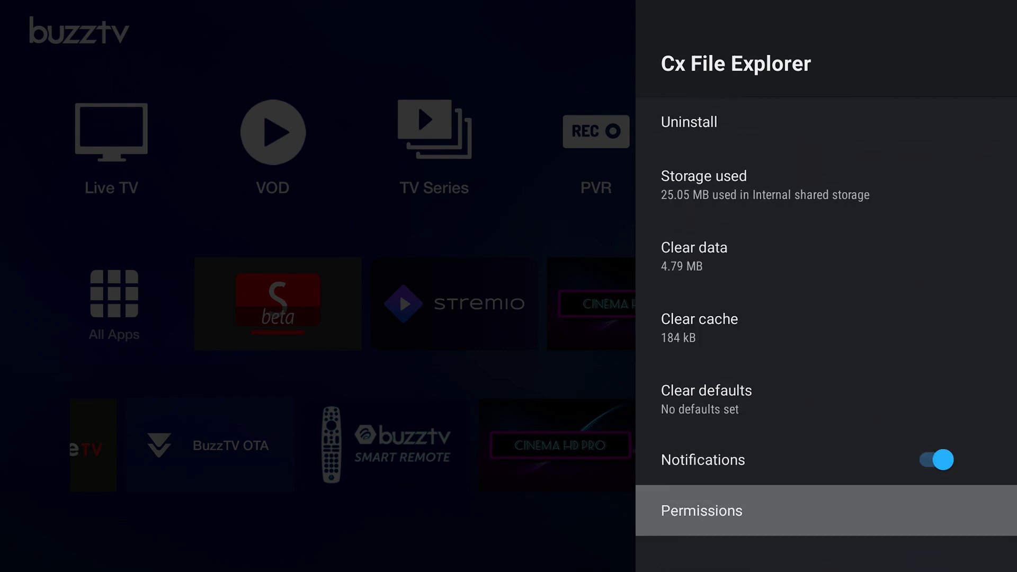
pyautogui.press('Return')
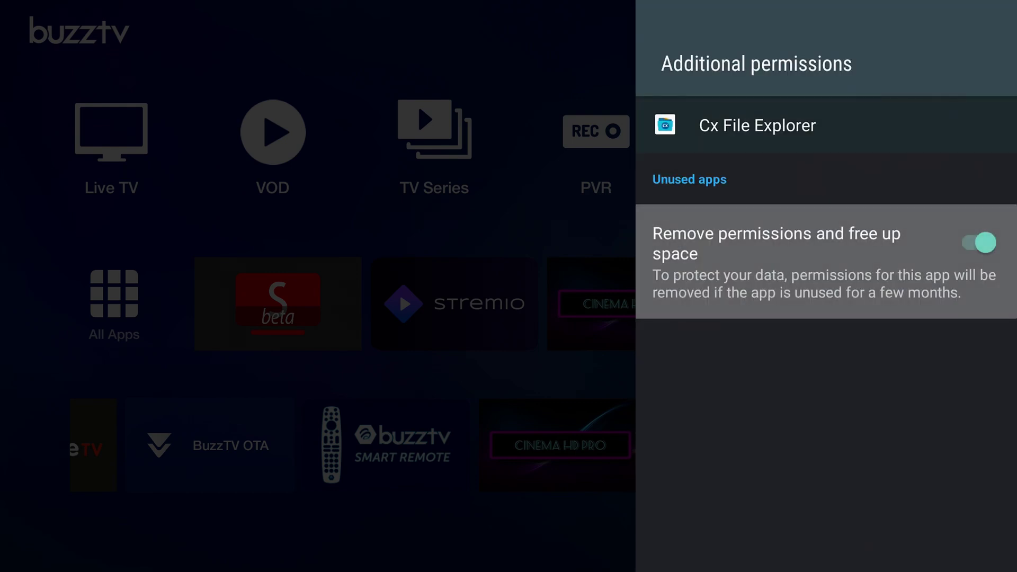
pyautogui.press('Escape')
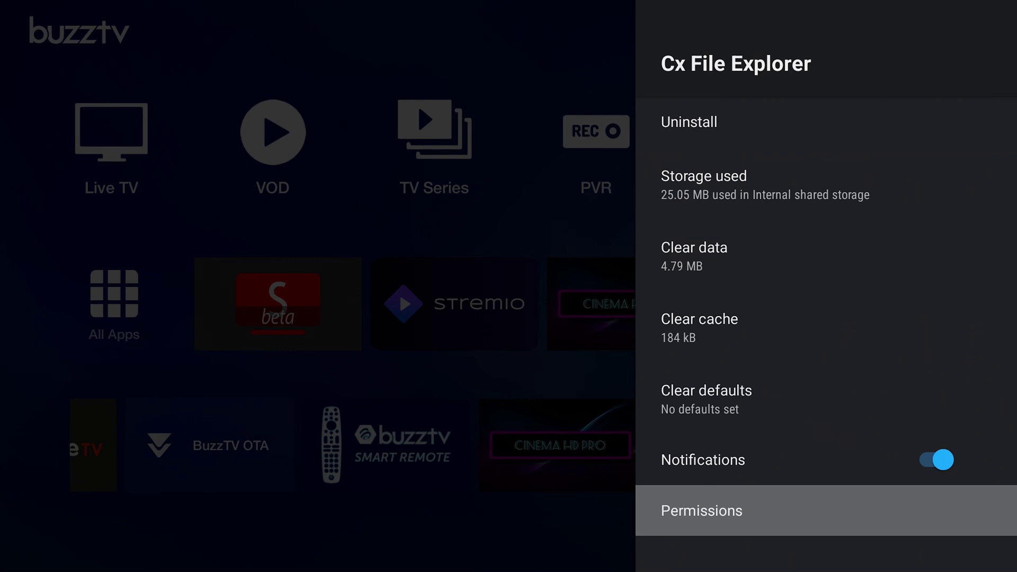
# - Open the app details of File Manager + from the recently opened apps
pyautogui.press('Escape')
pyautogui.press('Down')
pyautogui.press('Return')
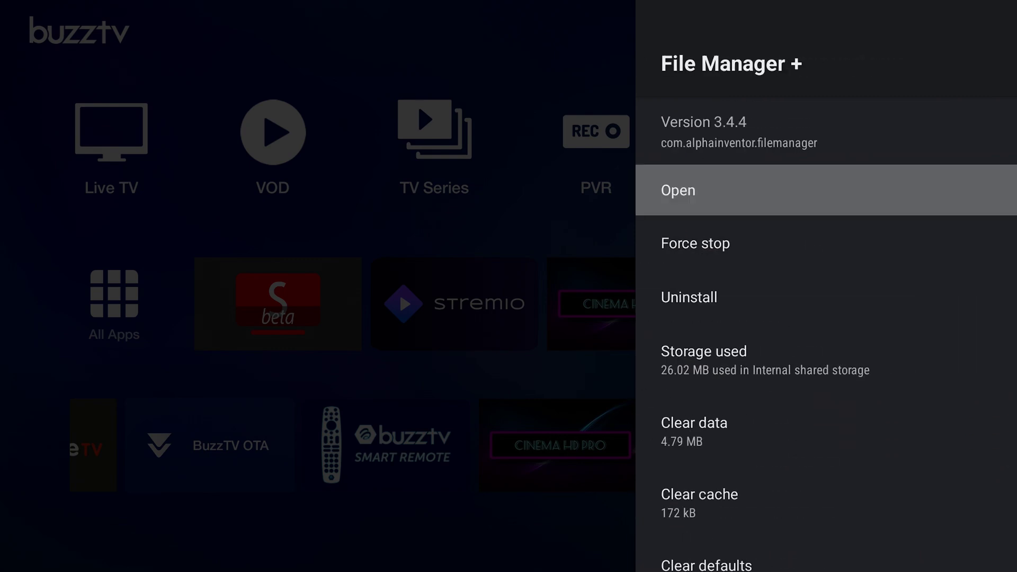
# - Check the permissions of File Manager +, then return to the Apps section
pyautogui.press('Down')
pyautogui.press('Down')
pyautogui.press('Down')
pyautogui.press('Down')
pyautogui.press('Down')
pyautogui.press('Down')
pyautogui.press('Down')
pyautogui.press('Down')
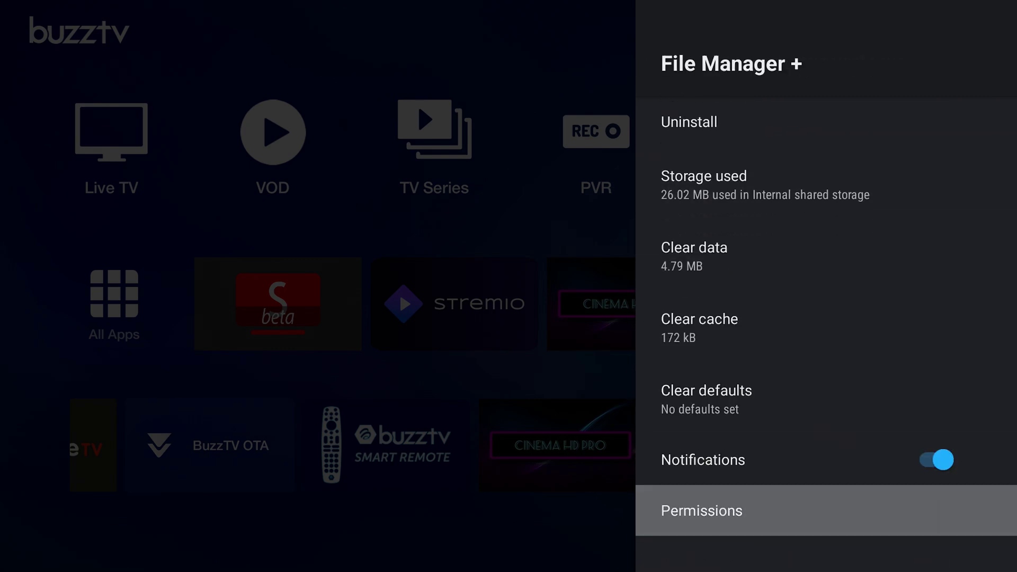
pyautogui.press('Return')
pyautogui.press('Escape')
pyautogui.press('Escape')
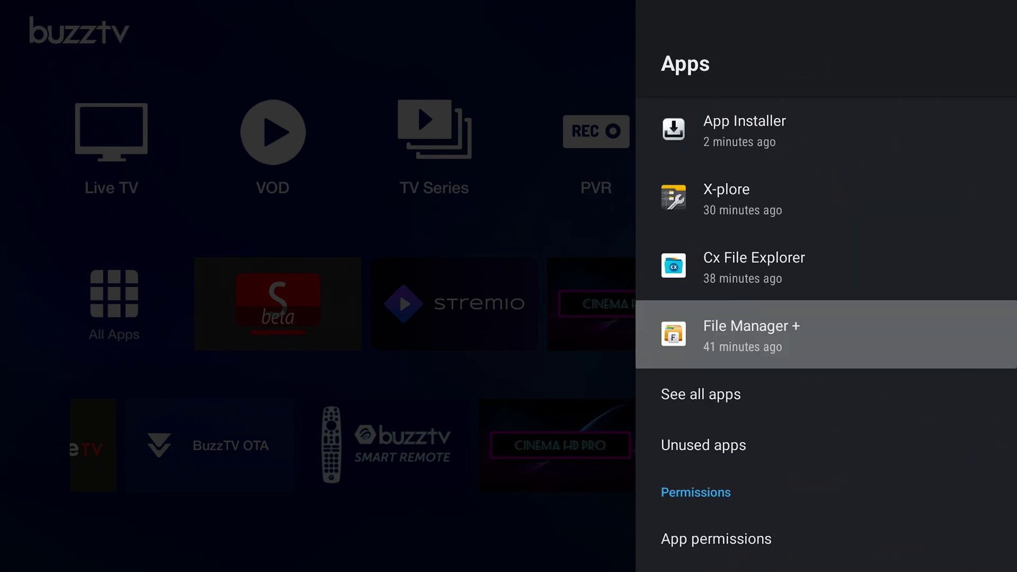
# - Open the Unknown sources list under Security & Restrictions
pyautogui.press('Down')
pyautogui.press('Down')
pyautogui.press('Down')
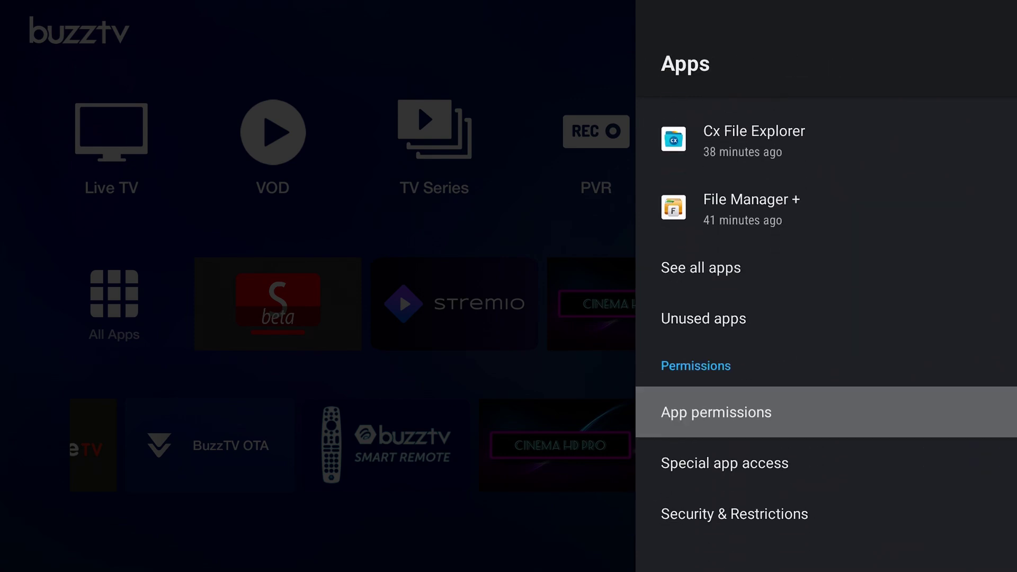
pyautogui.press('Down')
pyautogui.press('Down')
pyautogui.press('Return')
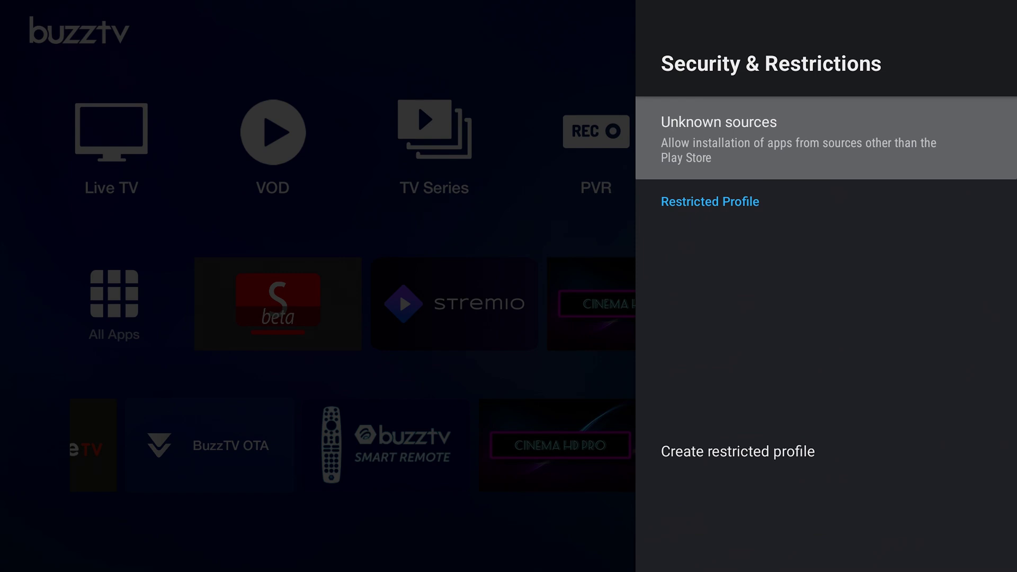
pyautogui.press('Return')
# - Allow Cx File Explorer and File Manager + to install unknown apps
pyautogui.press('Down')
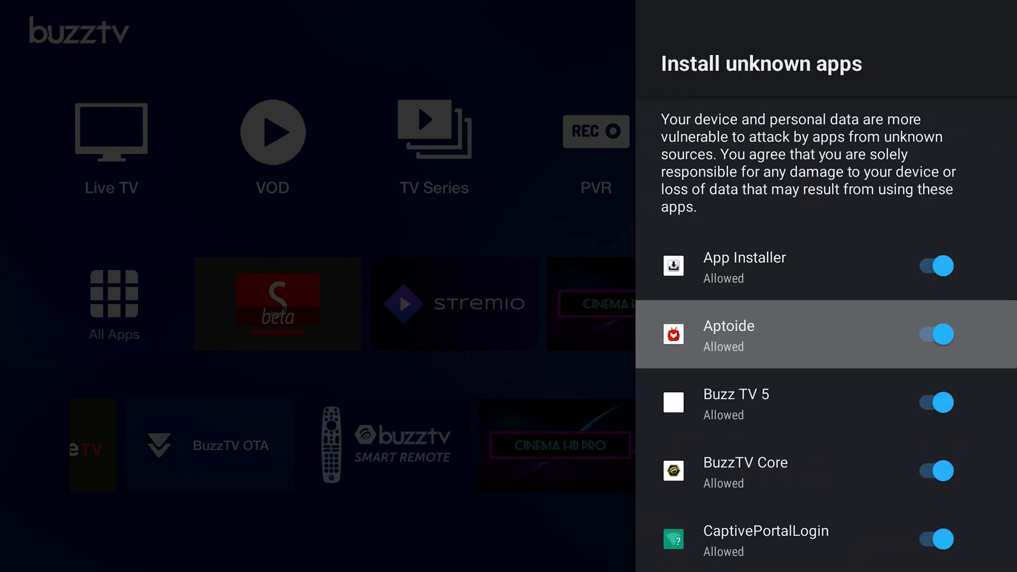
pyautogui.press('Down')
pyautogui.press('Down')
pyautogui.press('Down')
pyautogui.press('Down')
pyautogui.press('Down')
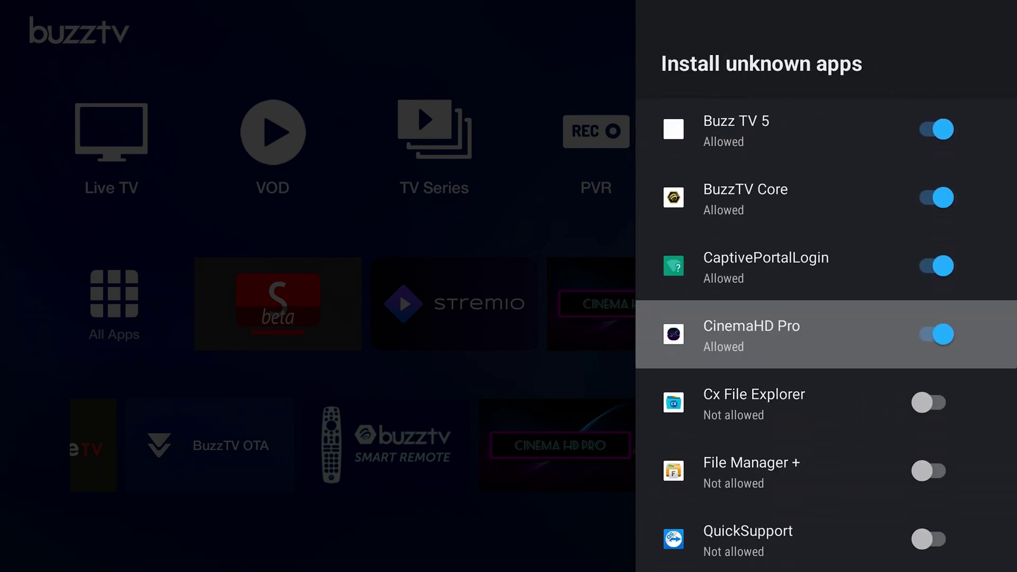
pyautogui.press('Return')
pyautogui.press('Down')
pyautogui.press('Return')
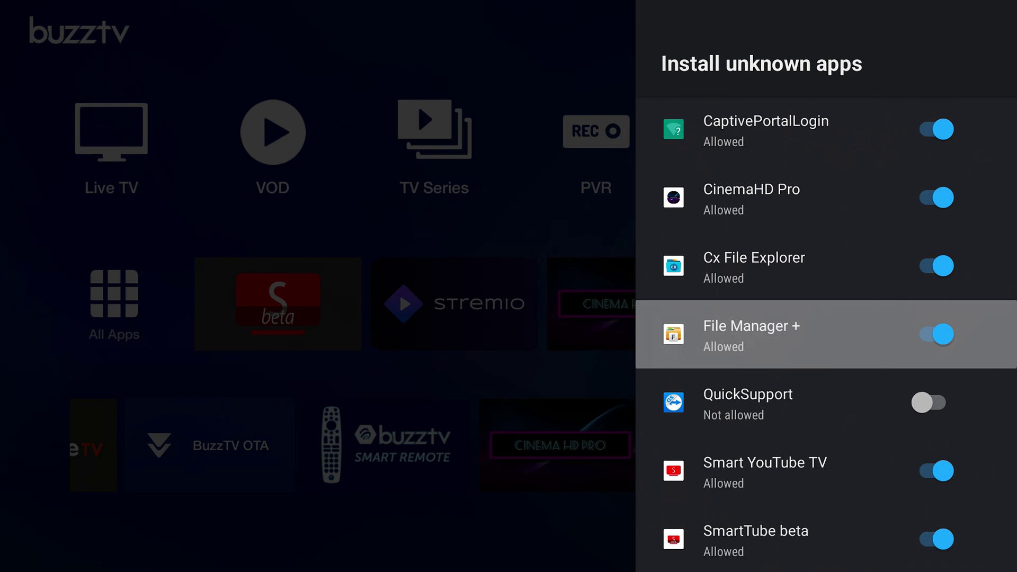
# - Allow X-plore to install unknown apps and return to Security & Restrictions
pyautogui.press('Down')
pyautogui.press('Down')
pyautogui.press('Down')
pyautogui.press('Down')
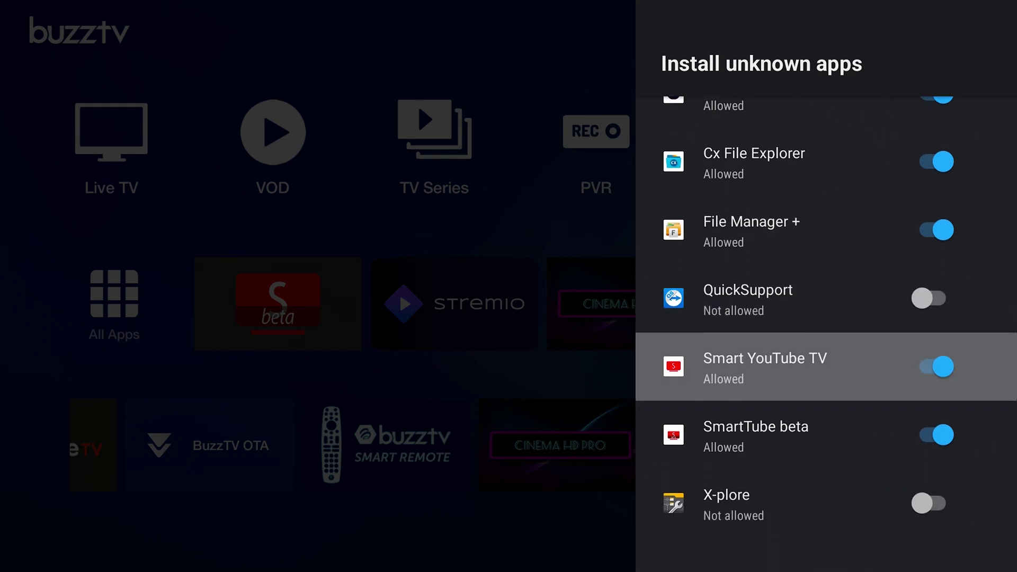
pyautogui.press('Return')
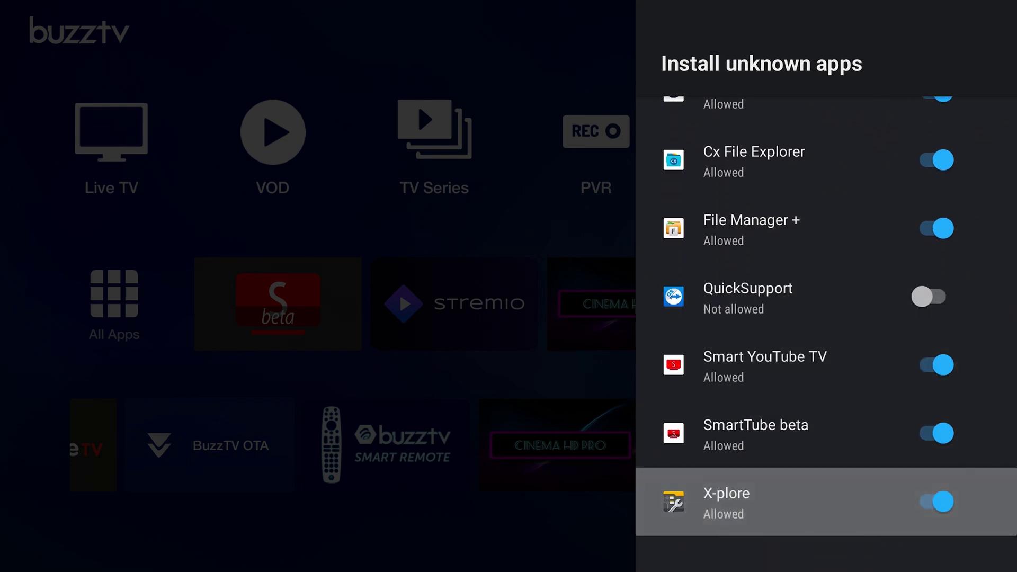
pyautogui.press('Escape')
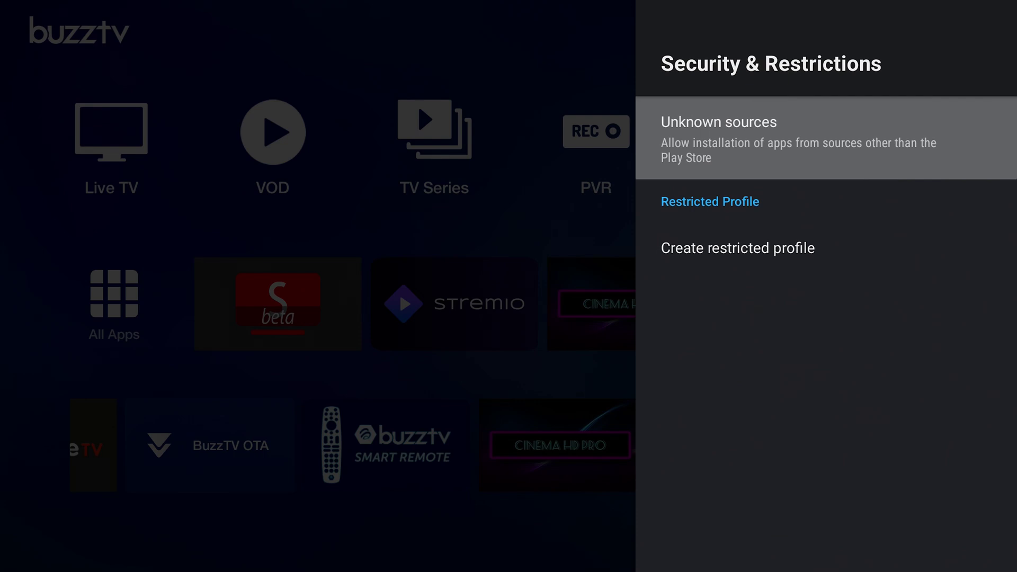
# - Review the Unknown sources setting of every listed app, then return to the Apps section
pyautogui.press('Return')
pyautogui.press('Down')
pyautogui.press('Down')
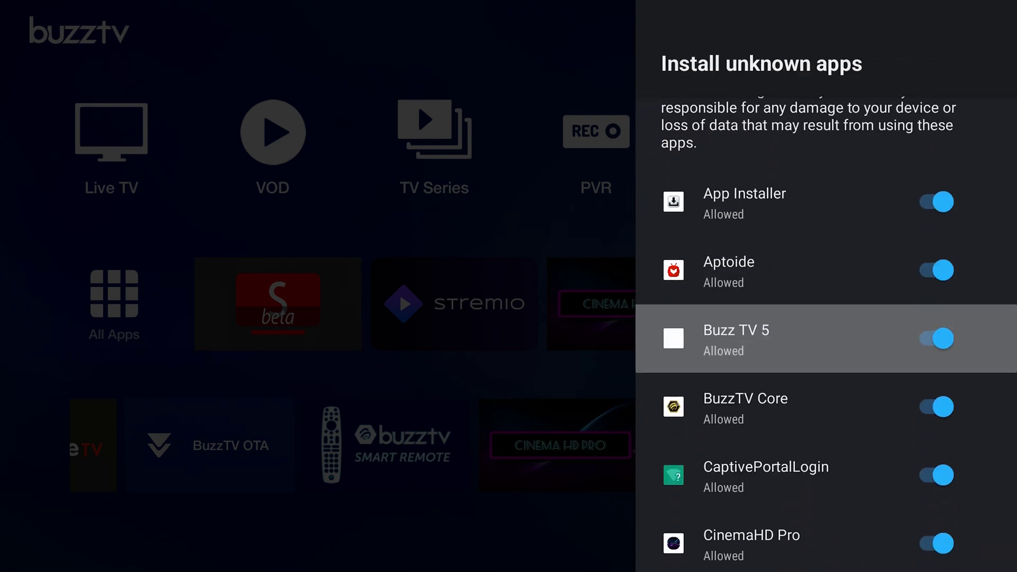
pyautogui.press('Down')
pyautogui.press('Down')
pyautogui.press('Down')
pyautogui.press('Down')
pyautogui.press('Down')
pyautogui.press('Down')
pyautogui.press('Down')
pyautogui.press('Down')
pyautogui.press('Down')
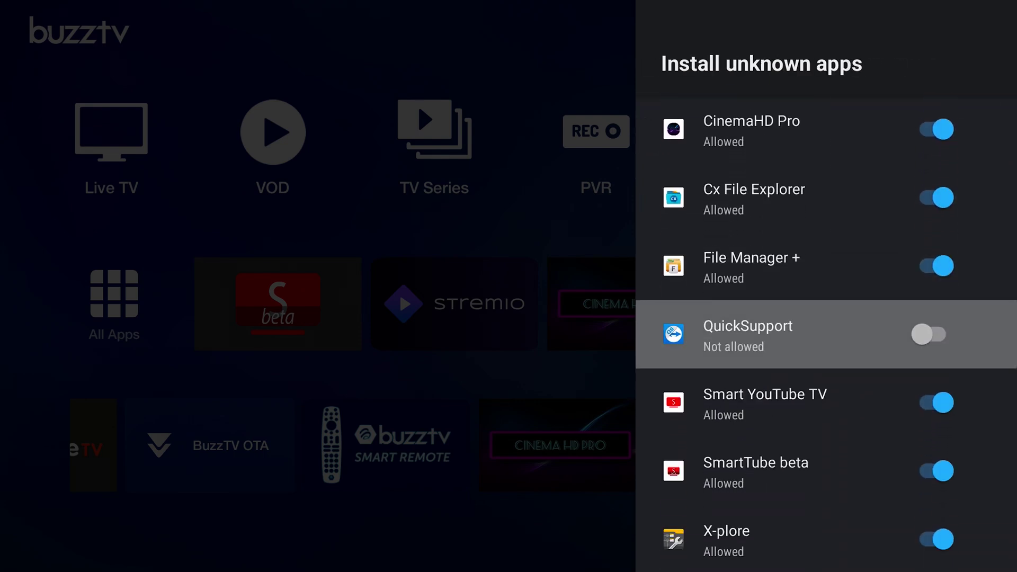
pyautogui.press('Escape')
pyautogui.press('Escape')
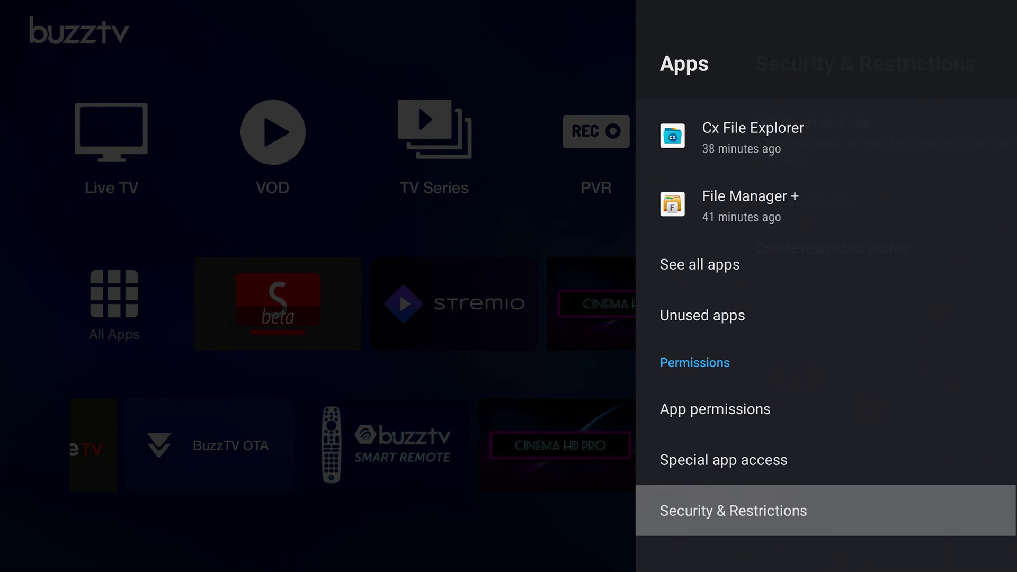
# - Open the Usage access list under Special app access
pyautogui.press('Up')
pyautogui.press('Return')
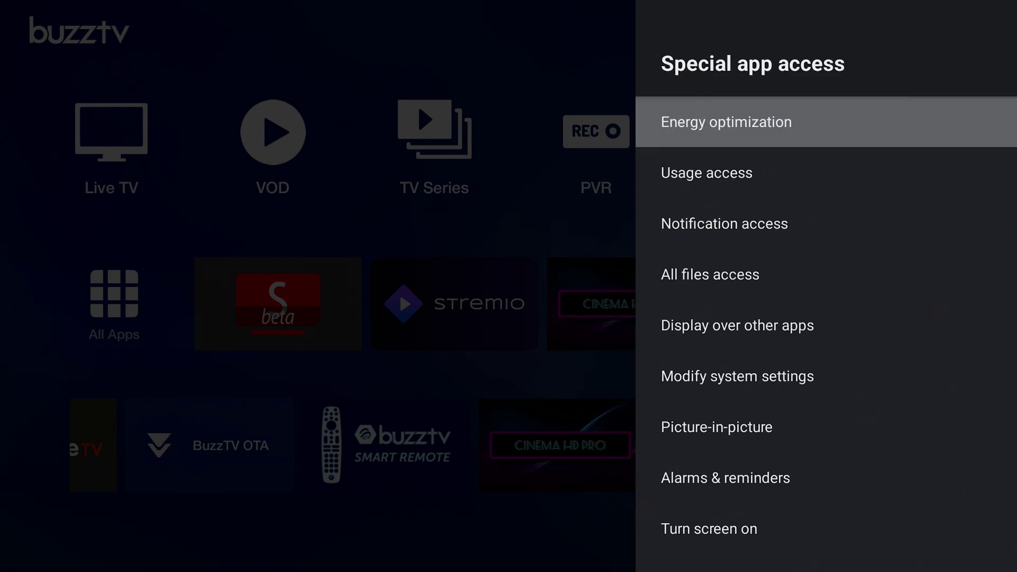
pyautogui.press('Down')
pyautogui.press('Return')
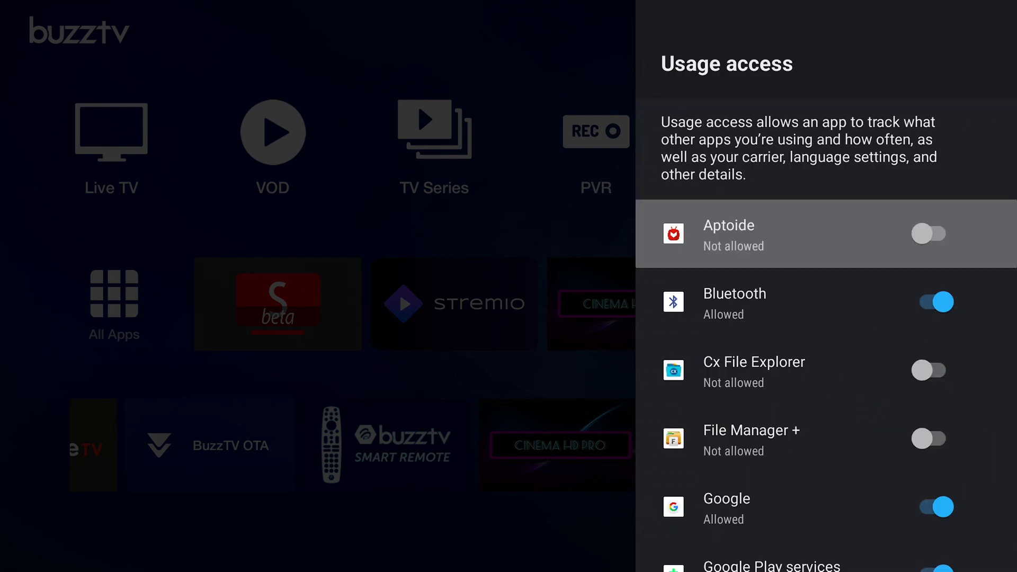
# - Allow usage access for Cx File Explorer and File Manager +
pyautogui.press('Down')
pyautogui.press('Down')
pyautogui.press('Return')
pyautogui.press('Down')
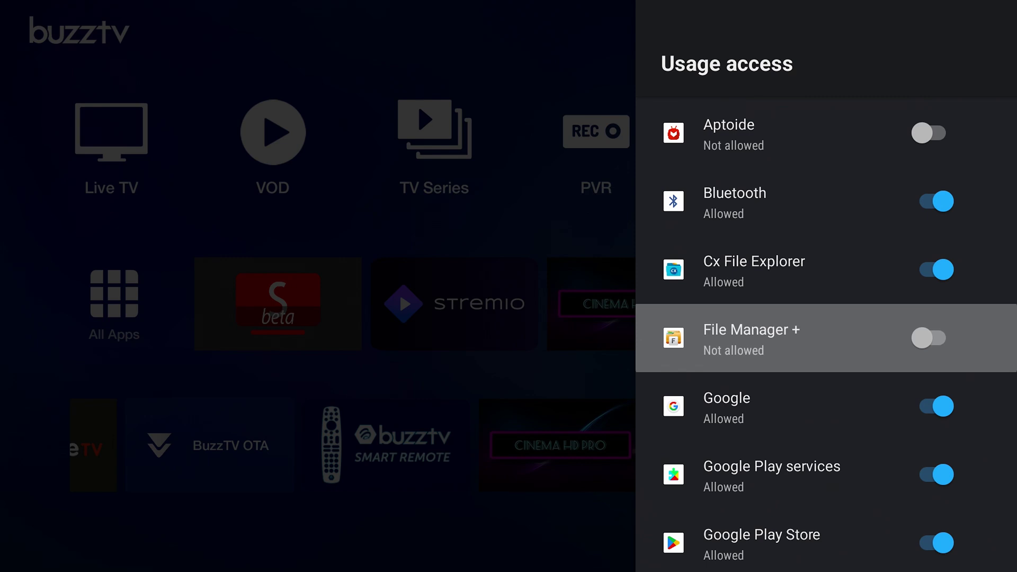
pyautogui.press('Return')
# - Examine the usage access settings of the remaining apps down to the end of the list
pyautogui.press('Down')
pyautogui.press('Down')
pyautogui.press('Down')
pyautogui.press('Down')
pyautogui.press('Down')
pyautogui.press('Down')
pyautogui.press('Down')
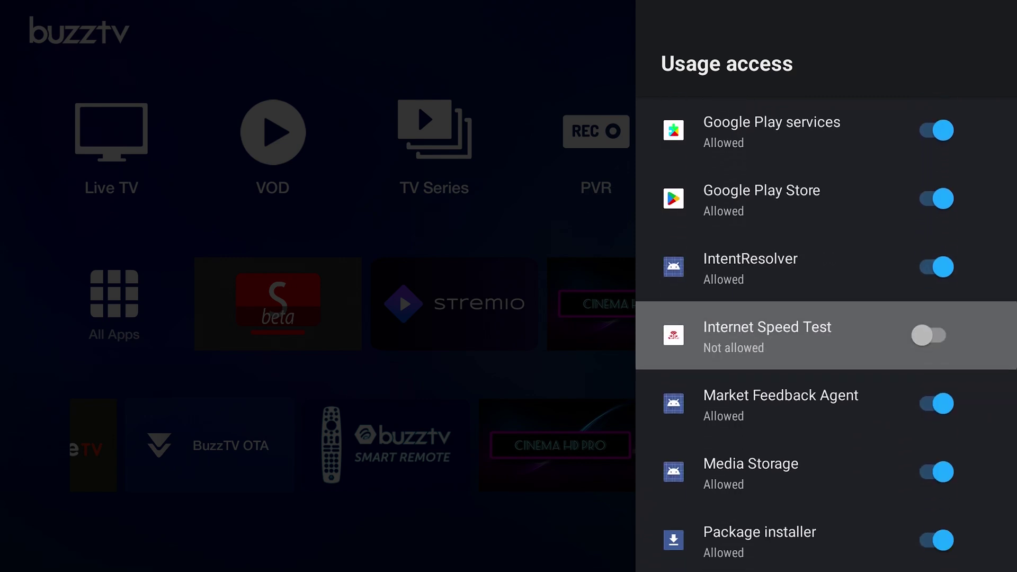
pyautogui.press('Down')
pyautogui.press('Down')
pyautogui.press('Down')
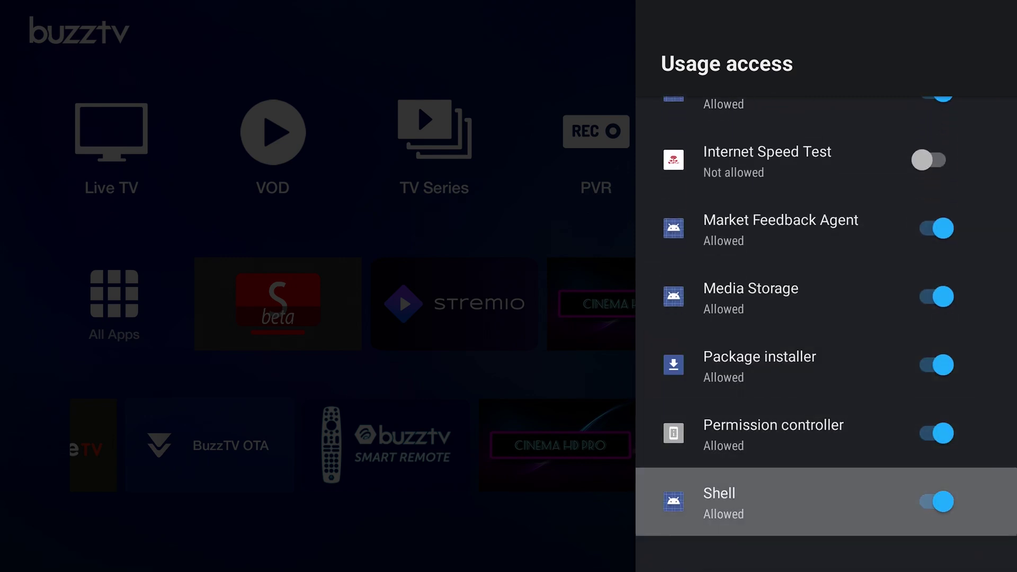
# - Allow usage access for Aptoide and return to Special app access
pyautogui.press('Up')
pyautogui.press('Up')
pyautogui.press('Up')
pyautogui.press('Up')
pyautogui.press('Up')
pyautogui.press('Up')
pyautogui.press('Up')
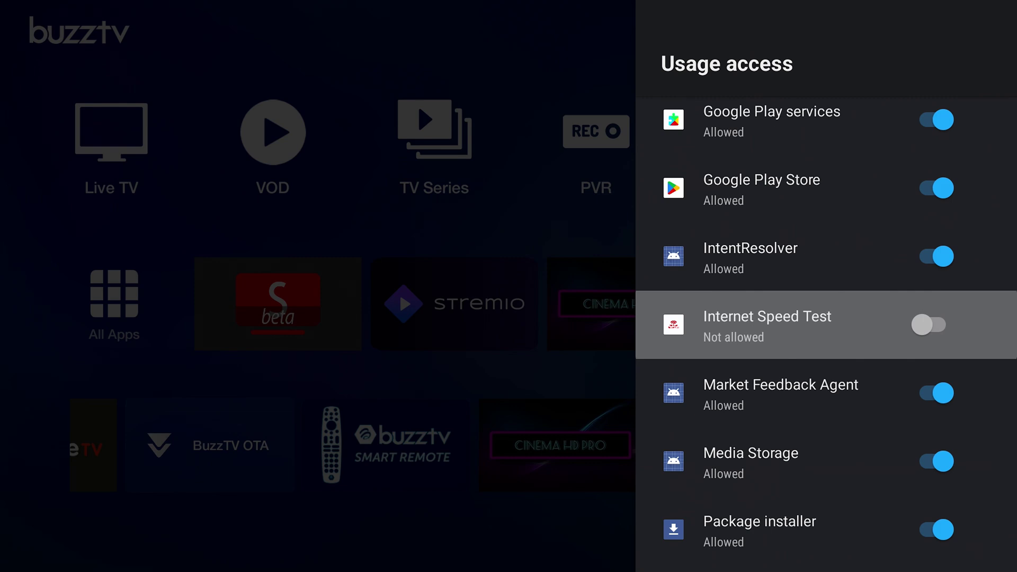
pyautogui.press('Up')
pyautogui.press('Up')
pyautogui.press('Up')
pyautogui.press('Up')
pyautogui.press('Up')
pyautogui.press('Up')
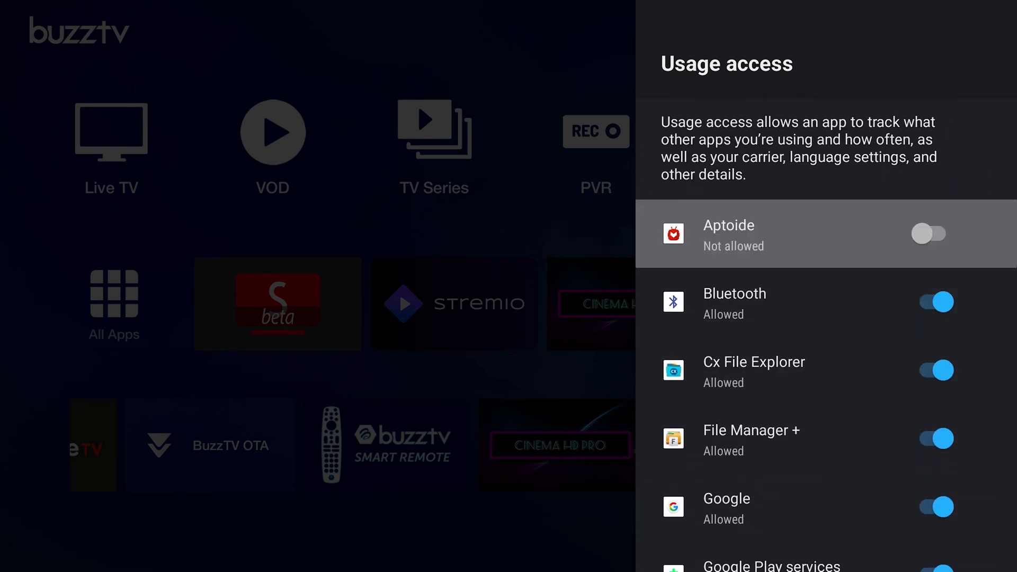
pyautogui.press('Return')
pyautogui.press('Escape')
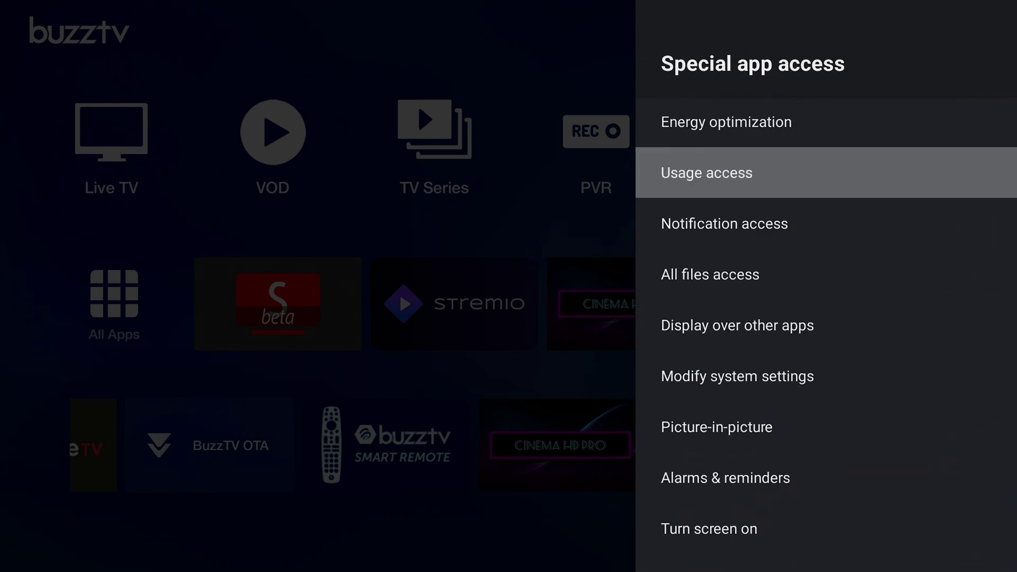
# - Open the All files access list
pyautogui.press('Down')
pyautogui.press('Down')
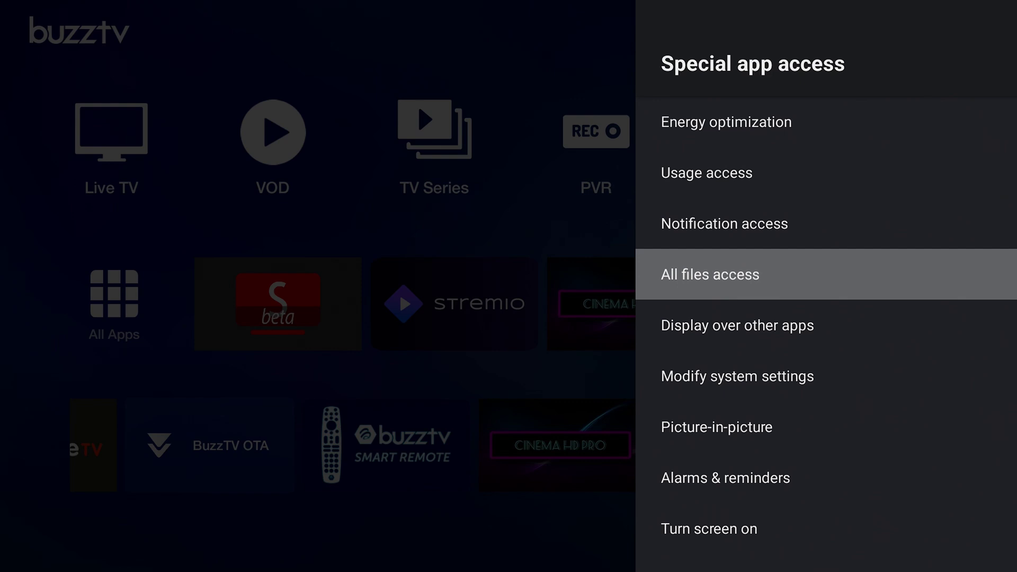
pyautogui.press('Return')
# - Examine which apps are allowed to manage all files, including the file managers, then return to Special app access
pyautogui.press('Down')
pyautogui.press('Down')
pyautogui.press('Down')
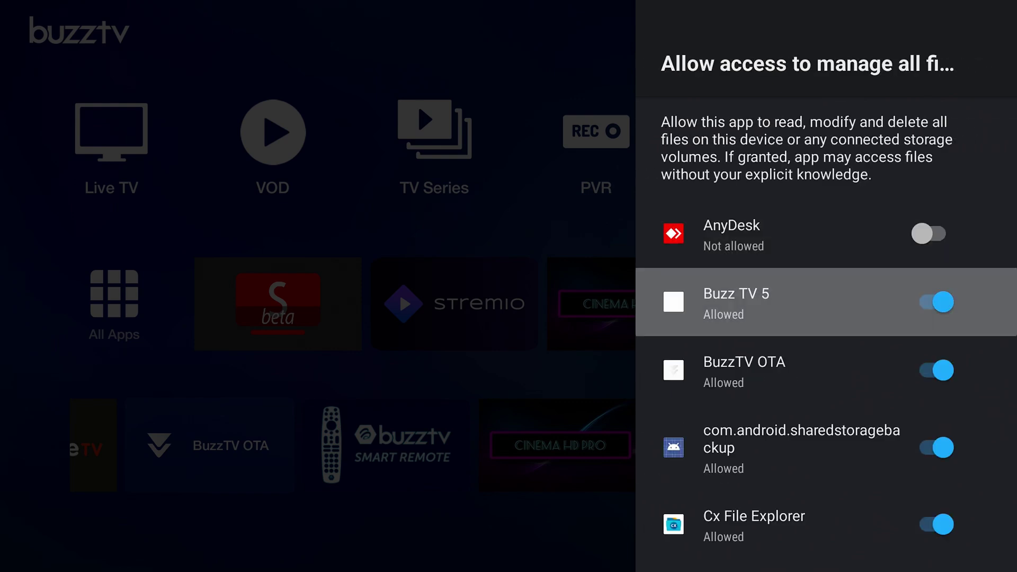
pyautogui.press('Down')
pyautogui.press('Down')
pyautogui.press('Down')
pyautogui.press('Down')
pyautogui.press('Down')
pyautogui.press('Down')
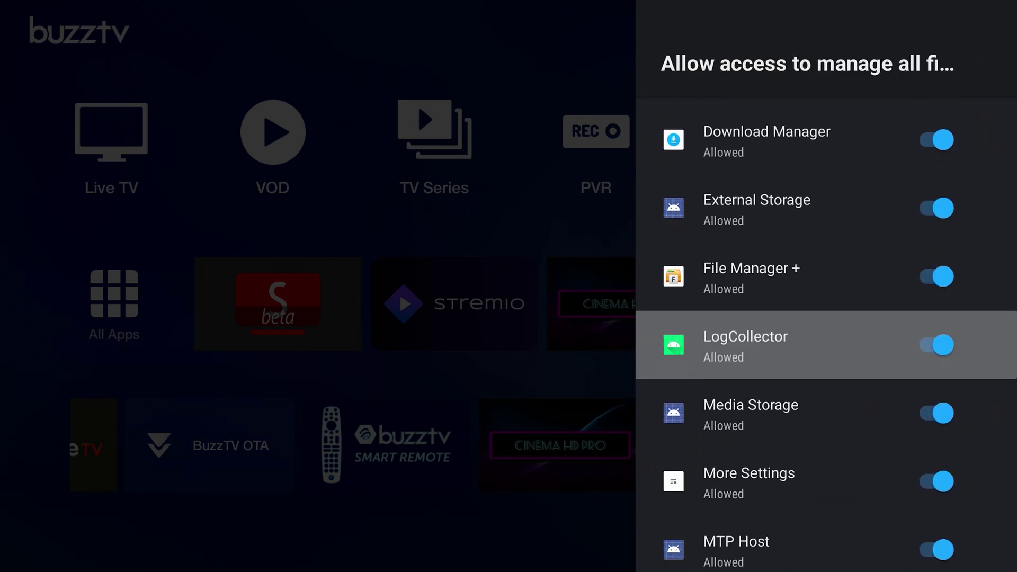
pyautogui.press('Down')
pyautogui.press('Down')
pyautogui.press('Down')
pyautogui.press('Down')
pyautogui.press('Down')
pyautogui.press('Down')
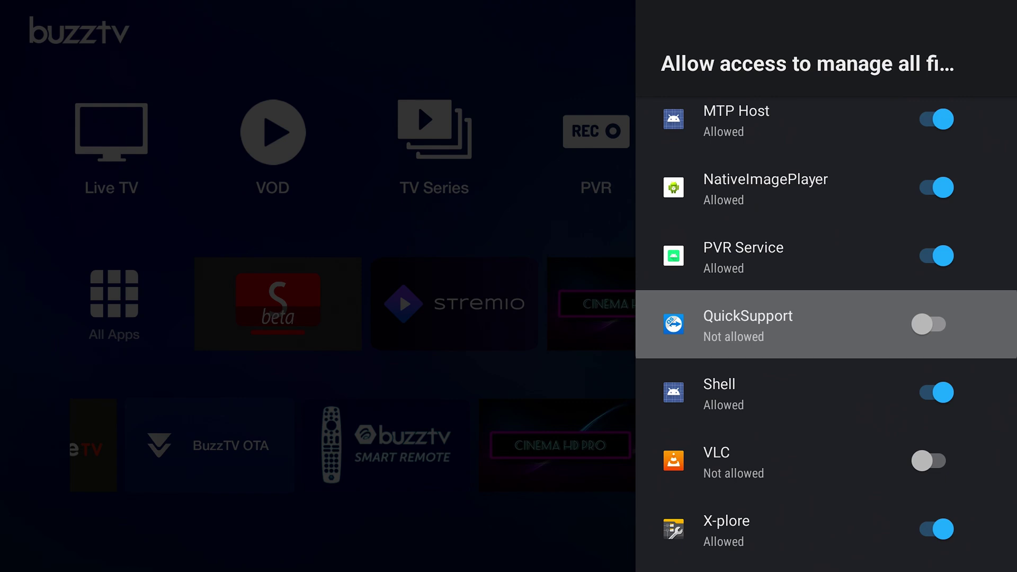
pyautogui.press('Down')
pyautogui.press('Escape')
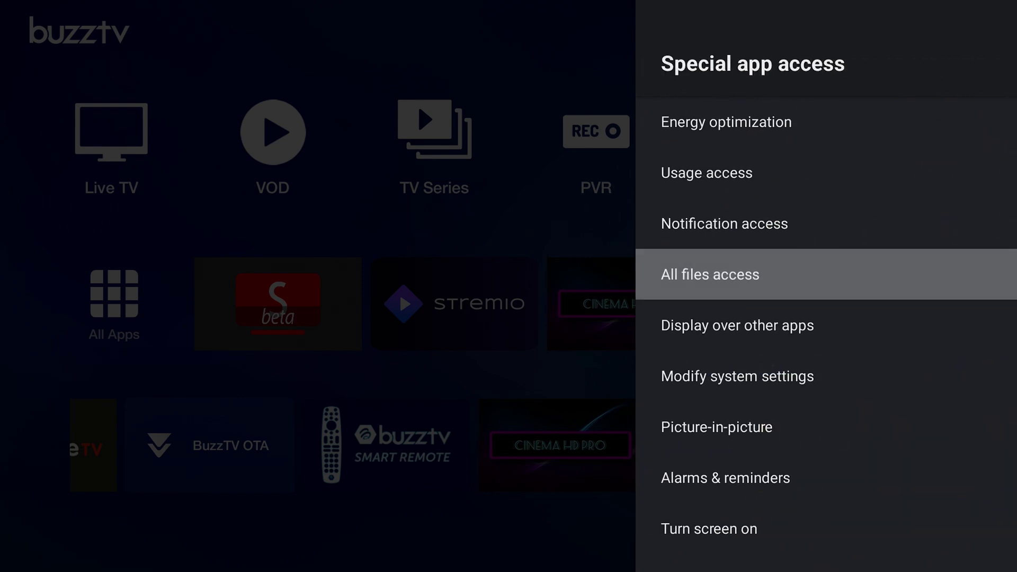
# - Return to the Apps section and open App permissions
pyautogui.press('Down')
pyautogui.press('Down')
pyautogui.press('Down')
pyautogui.press('Down')
pyautogui.press('Escape')
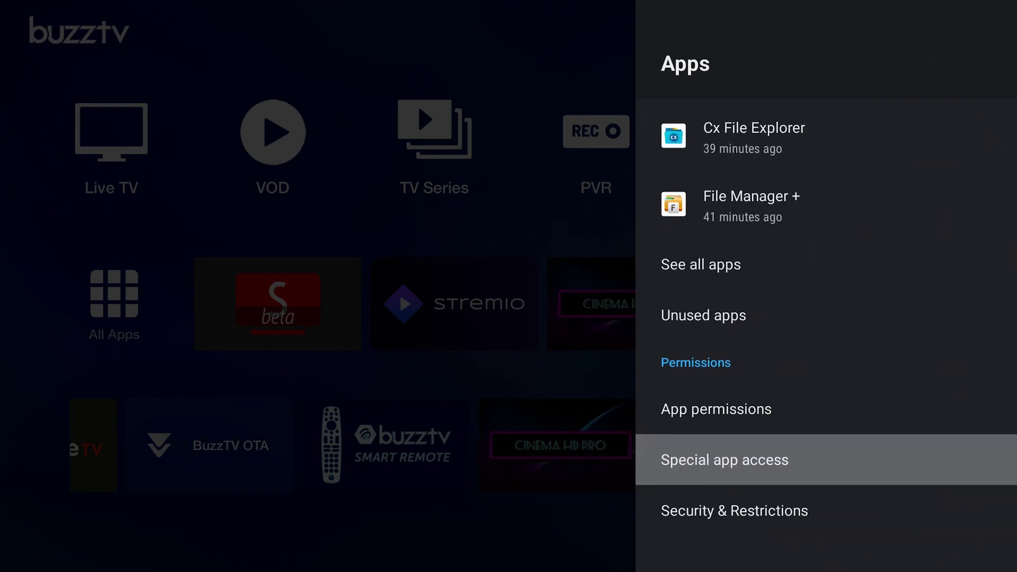
pyautogui.press('Up')
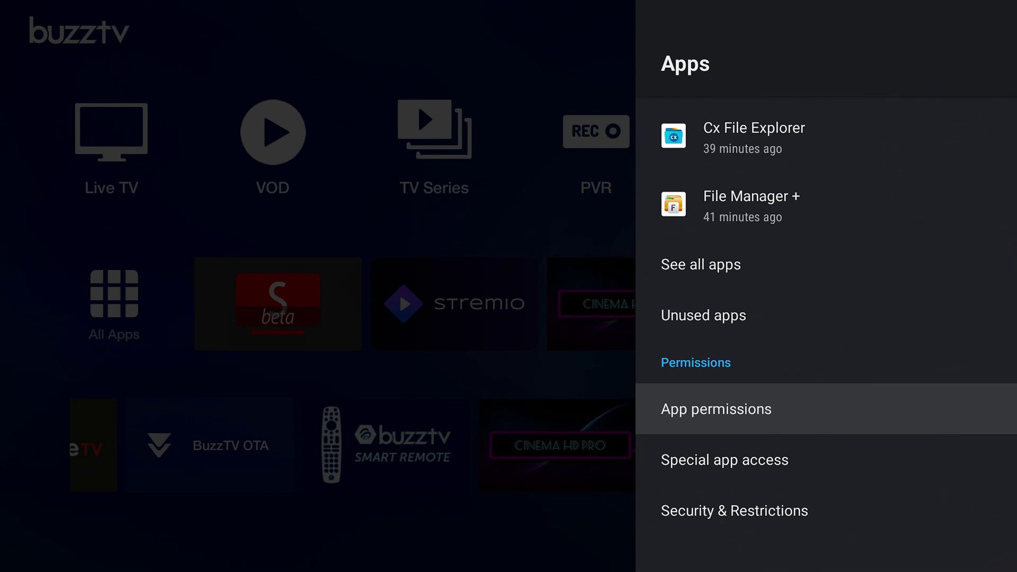
pyautogui.press('Return')
# - Examine the app permission categories from Contacts to Nearby devices, including the Other permissions list
pyautogui.press('Down')
pyautogui.press('Down')
pyautogui.press('Down')
pyautogui.press('Down')
pyautogui.press('Down')
pyautogui.press('Down')
pyautogui.press('Down')
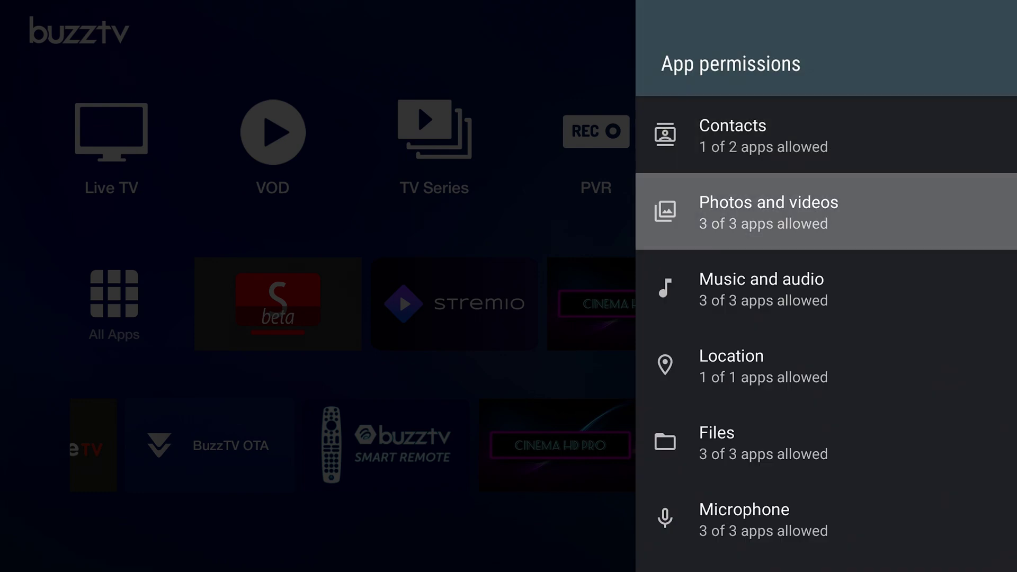
pyautogui.press('Return')
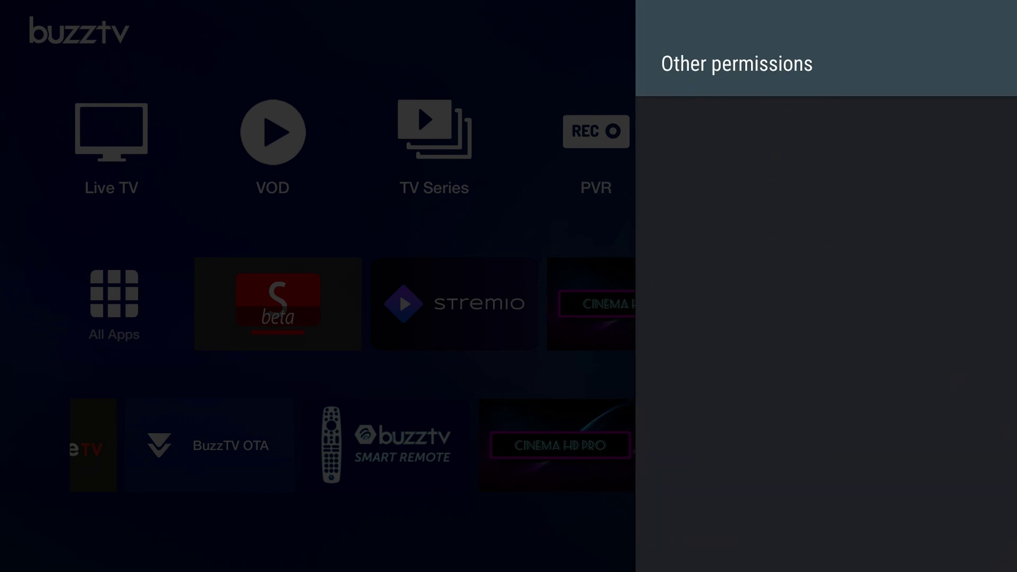
pyautogui.press('Down')
pyautogui.press('Down')
pyautogui.press('Escape')
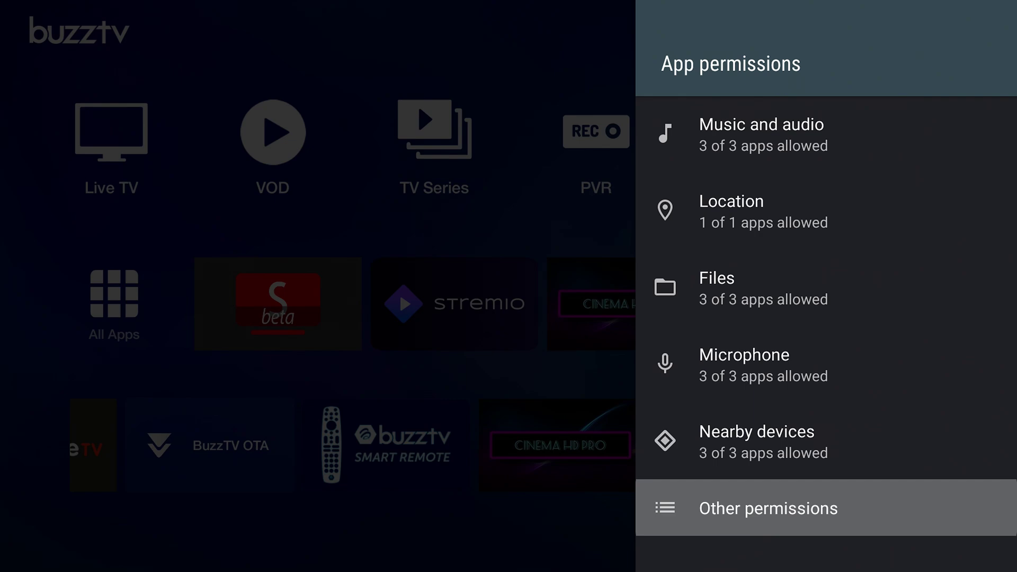
# - Leave App permissions and close Settings to return to the home screen
pyautogui.press('Escape')
pyautogui.press('Escape')
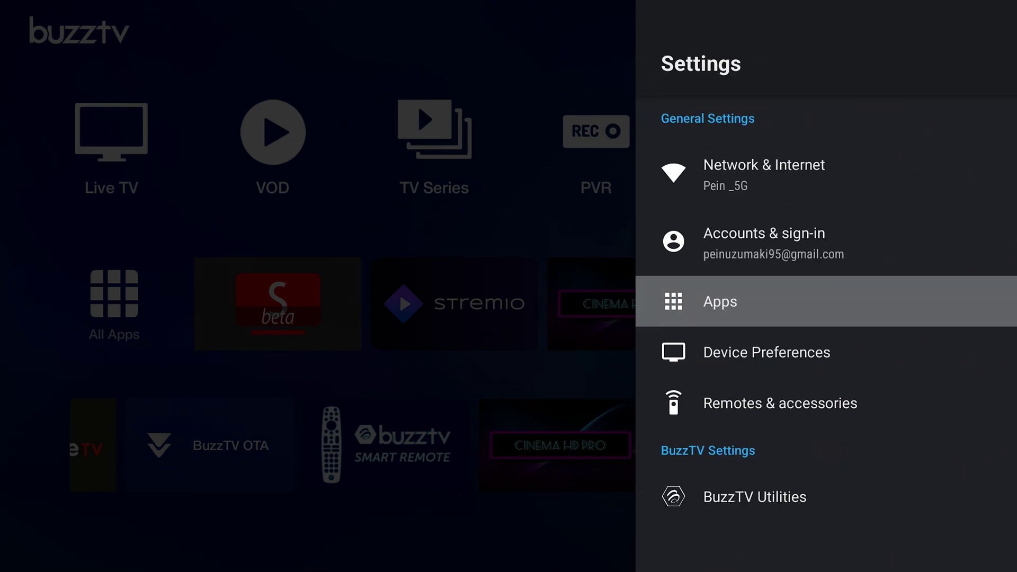
pyautogui.press('Escape')
pyautogui.press('Escape')
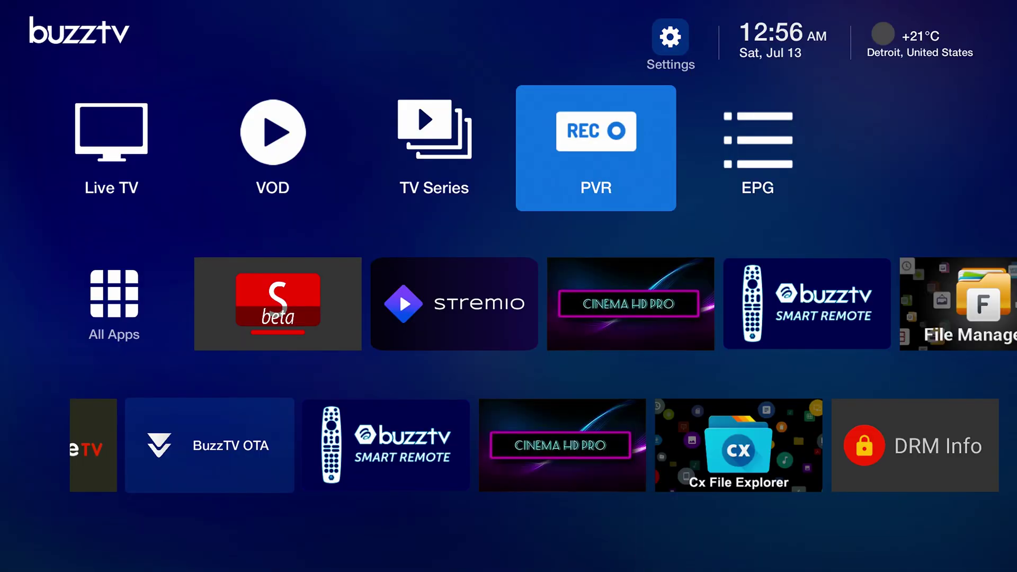
# - Open File Manager + from the favourite apps on the home screen
pyautogui.press('Down')
pyautogui.press('Right')
pyautogui.press('Right')
pyautogui.press('Right')
pyautogui.press('Right')
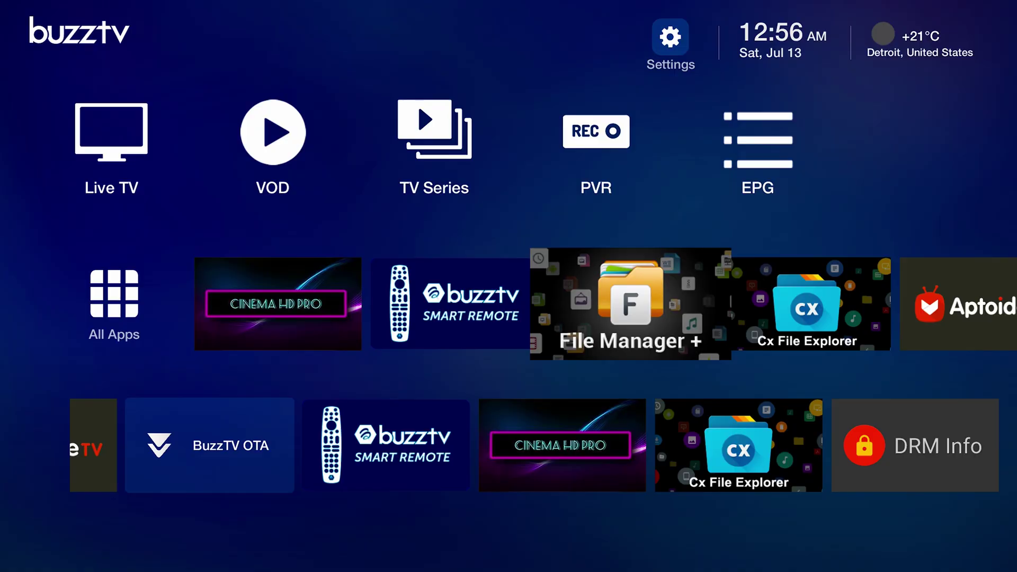
pyautogui.press('Return')
# - Try to open the Google Drive location under Cloud, then return to the File Manager + main screen
pyautogui.press('Down')
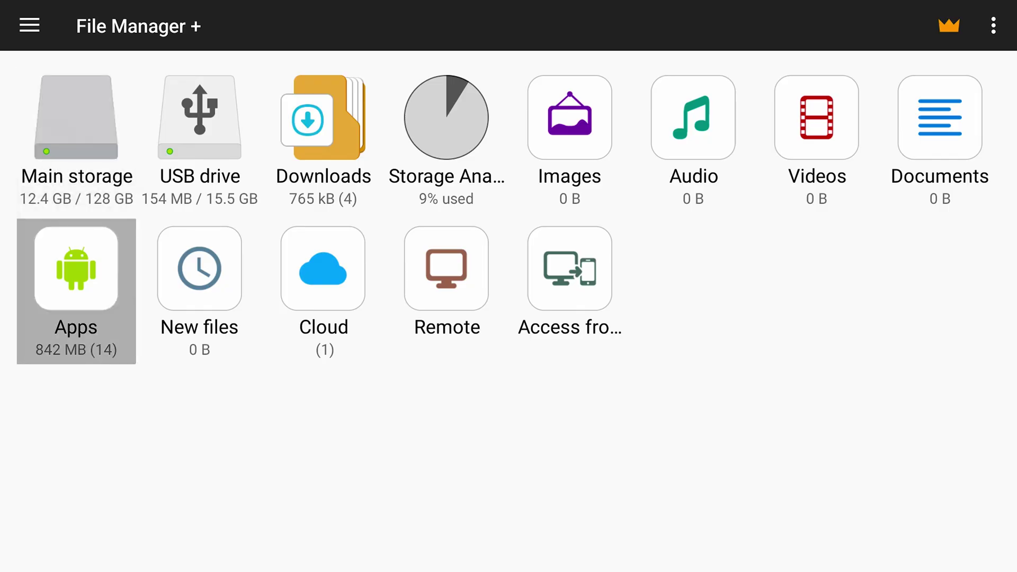
pyautogui.press('Right')
pyautogui.press('Right')
pyautogui.press('Return')
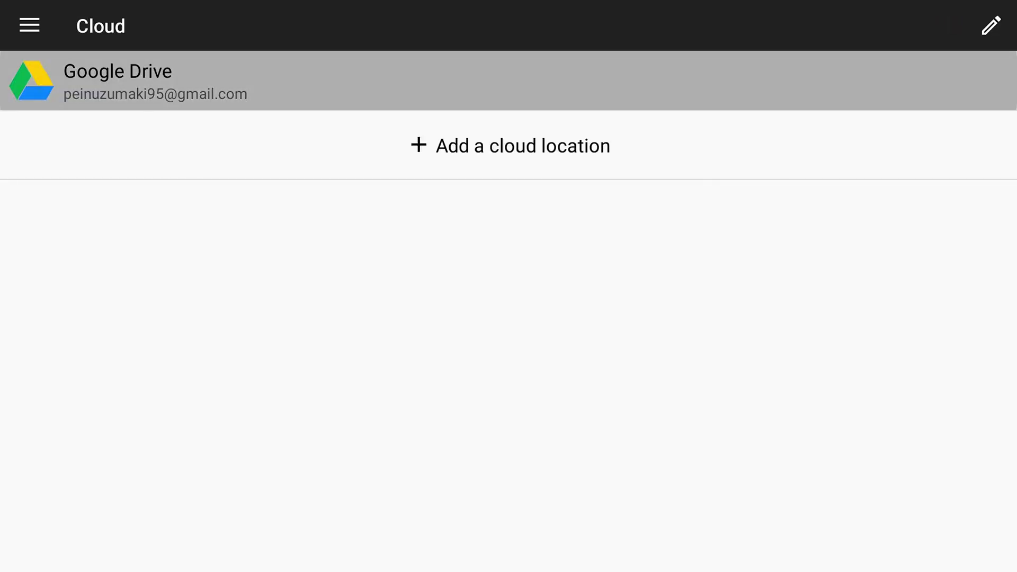
pyautogui.press('Return')
pyautogui.press('Escape')
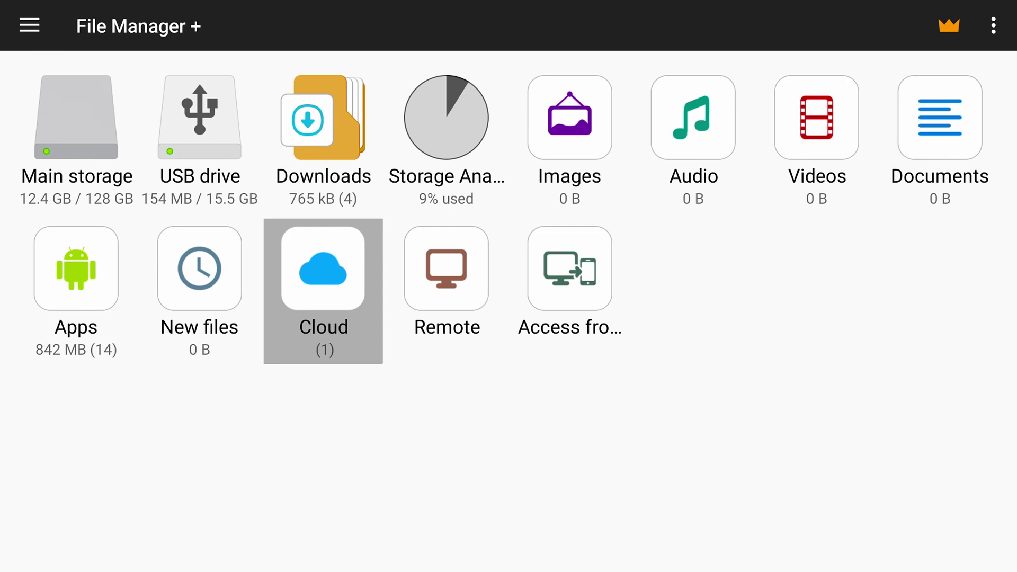
# - Examine the remote location types from Local Network to WebDAV, then leave File Manager + without adding one
pyautogui.press('Right')
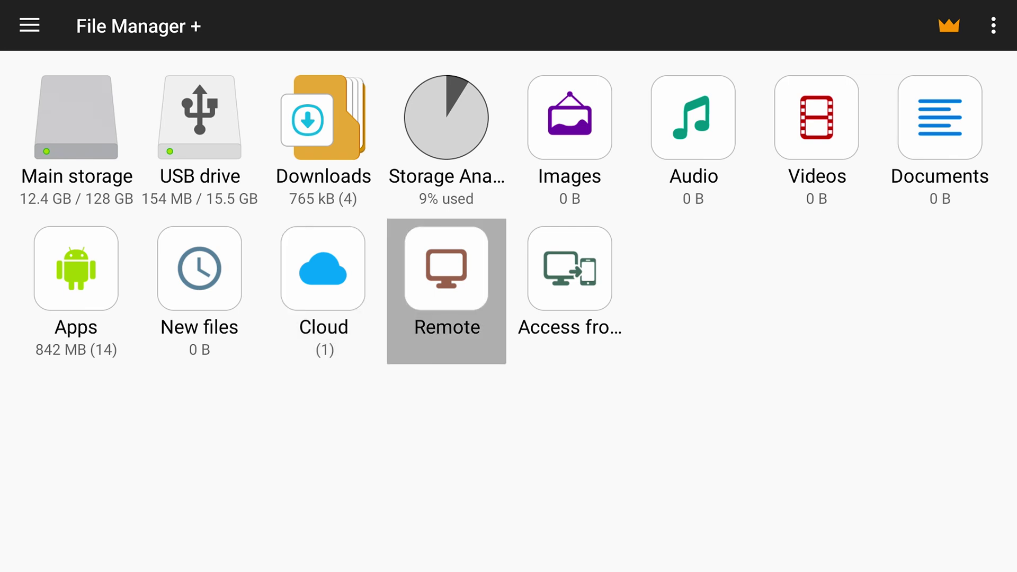
pyautogui.press('Return')
pyautogui.press('Return')
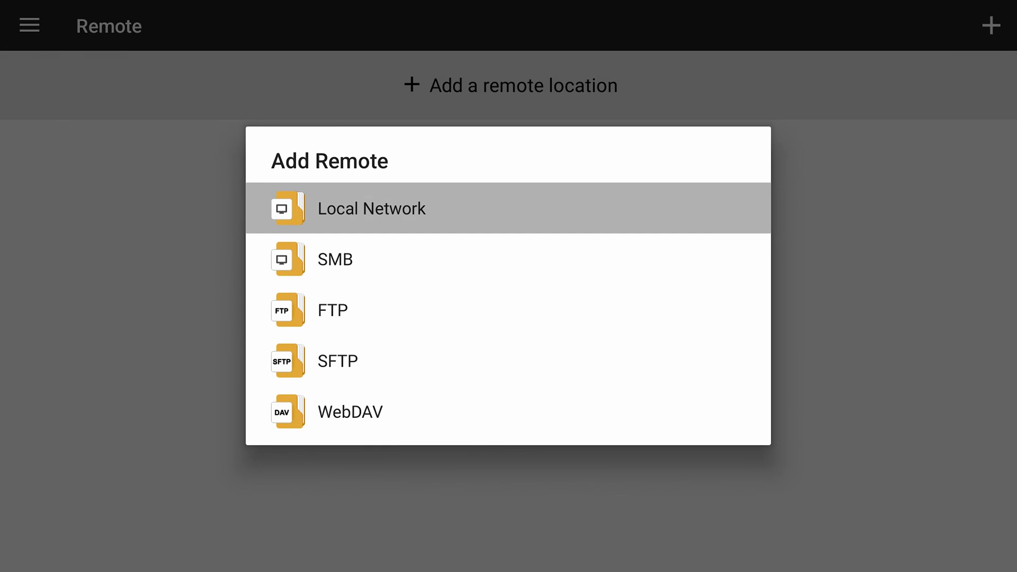
pyautogui.press('Down')
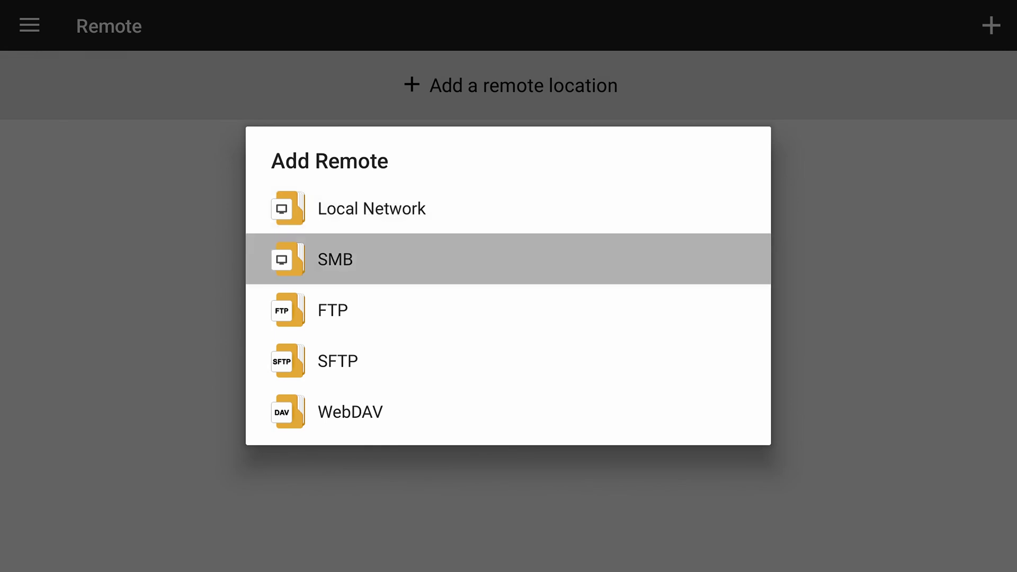
pyautogui.press('Down')
pyautogui.press('Down')
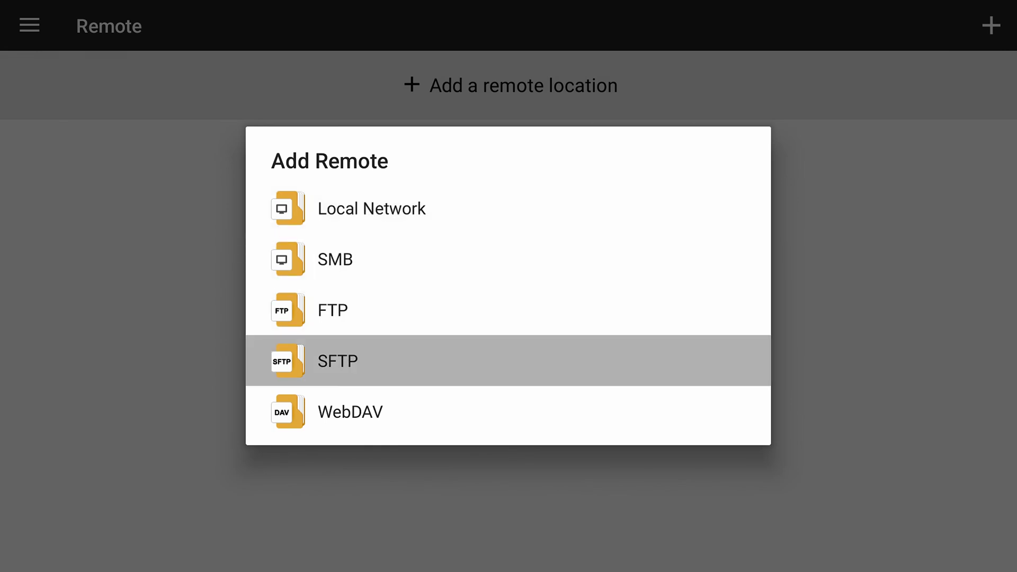
pyautogui.press('Down')
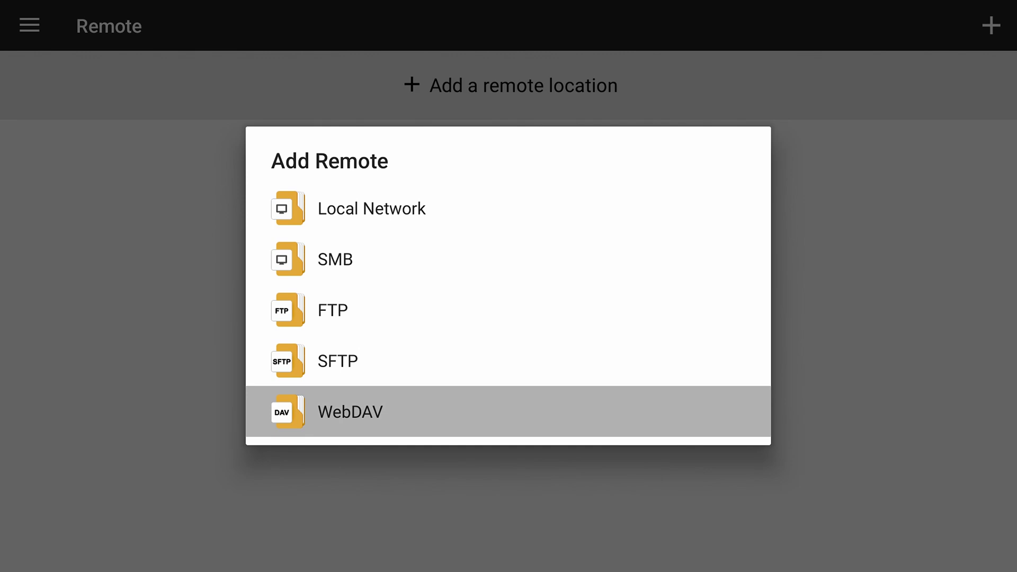
pyautogui.press('Escape')
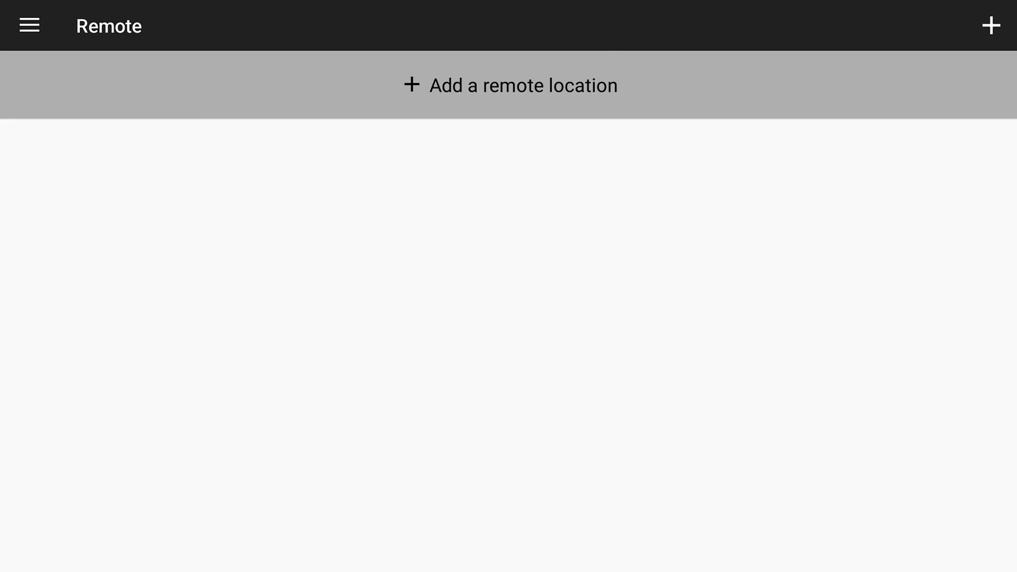
pyautogui.press('Escape')
pyautogui.press('Escape')
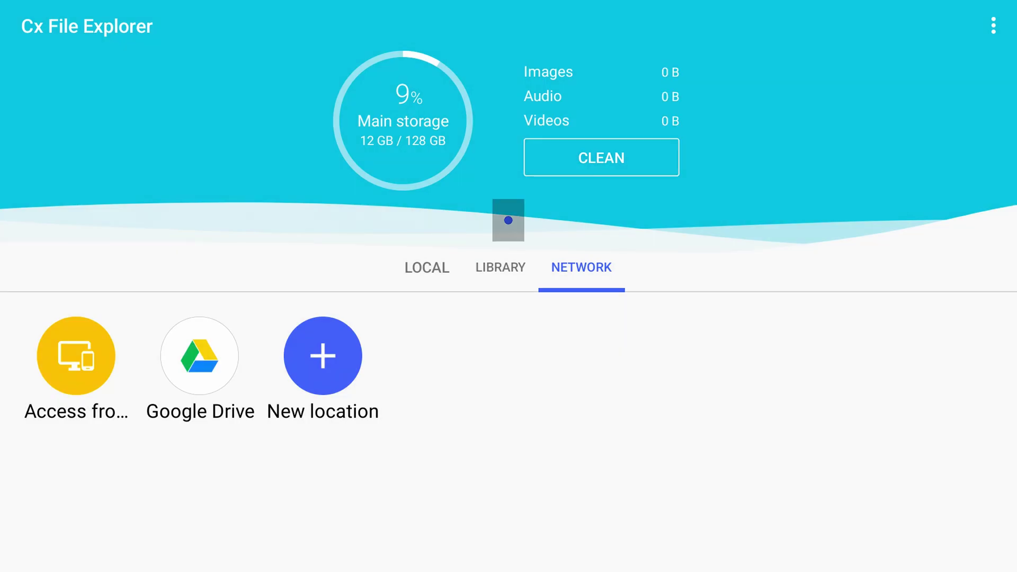
# - Try to open Google Drive from the network locations in Cx File Explorer
pyautogui.press('Down')
pyautogui.press('Down')
pyautogui.press('Left')
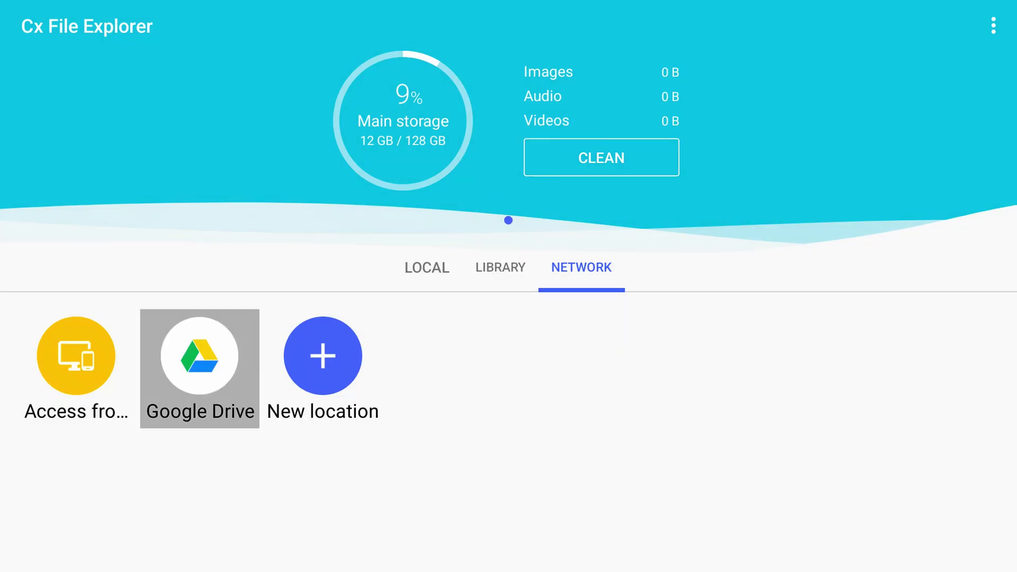
pyautogui.press('Return')
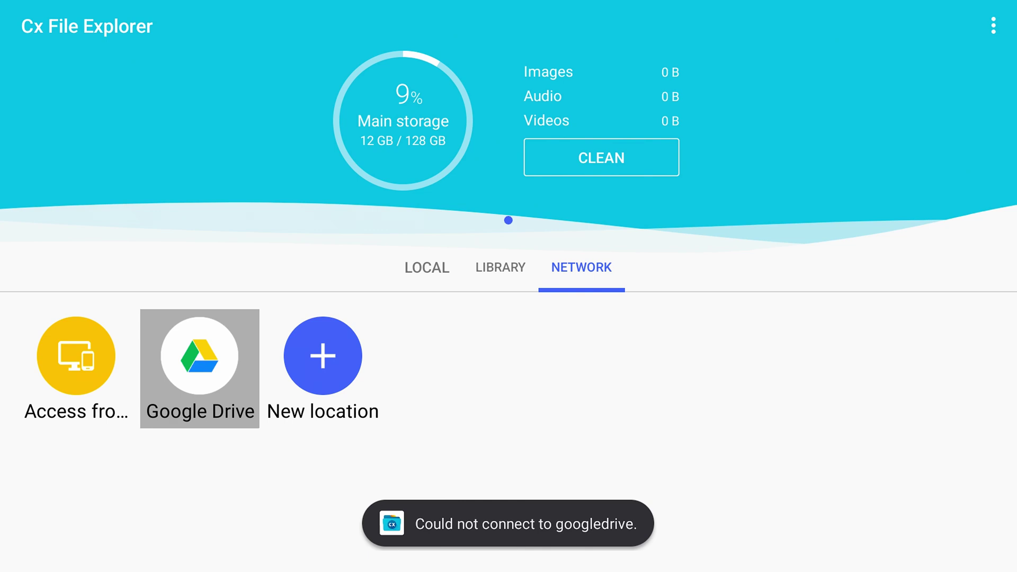
# - Show the Library categories, then exit Cx File Explorer to the home screen
pyautogui.press('Up')
pyautogui.press('Right')
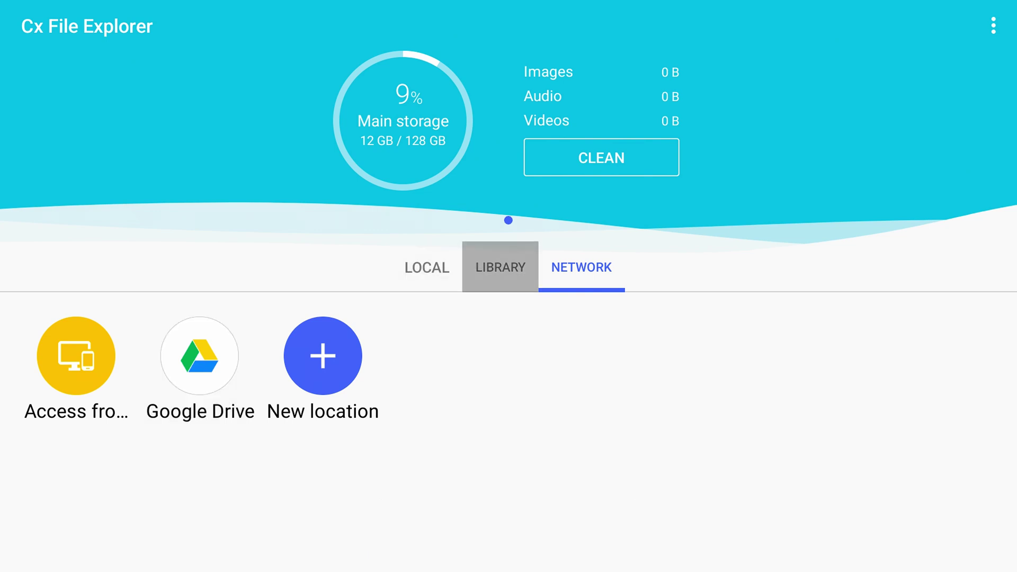
pyautogui.press('Return')
pyautogui.press('Escape')
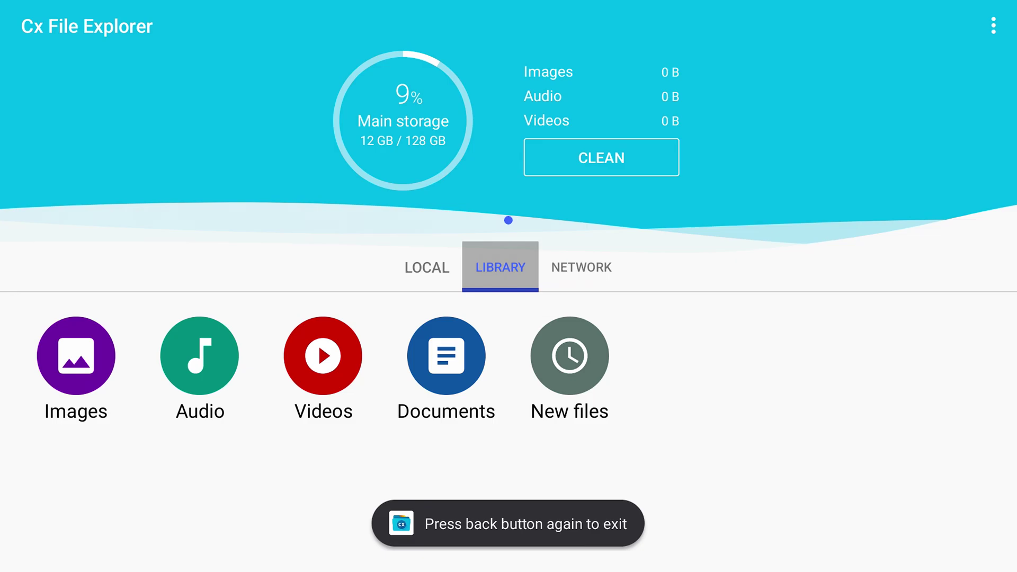
pyautogui.press('Escape')
# - Open X-plore from the installed apps and view Google Drive under Web storage, then return to the home screen
pyautogui.press('Down')
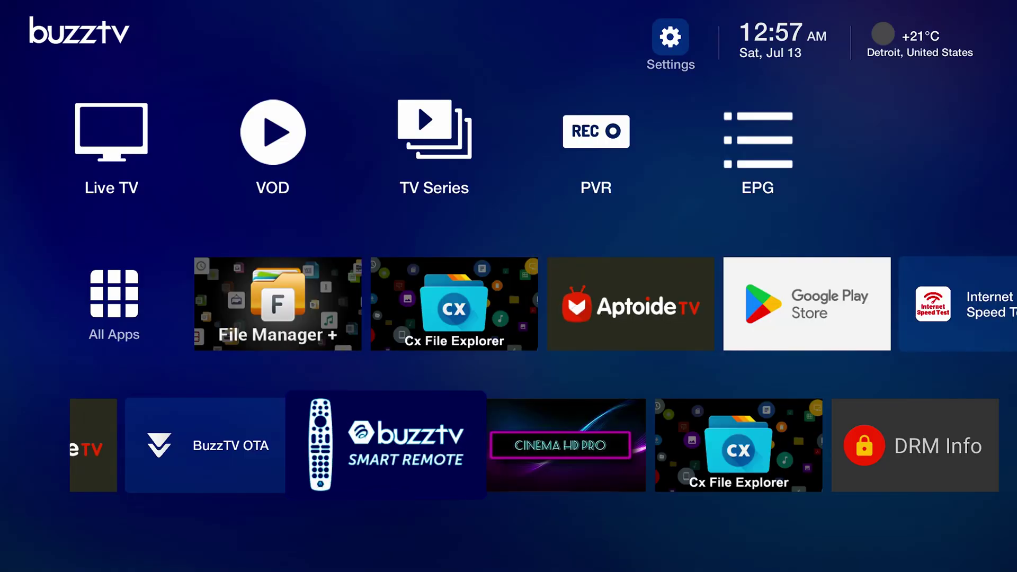
pyautogui.press('Right')
pyautogui.press('Right')
pyautogui.press('Right')
pyautogui.press('Right')
pyautogui.press('Right')
pyautogui.press('Right')
pyautogui.press('Right')
pyautogui.press('Right')
pyautogui.press('Right')
pyautogui.press('Right')
pyautogui.press('Right')
pyautogui.press('Right')
pyautogui.press('Right')
pyautogui.press('Right')
pyautogui.press('Right')
pyautogui.press('Right')
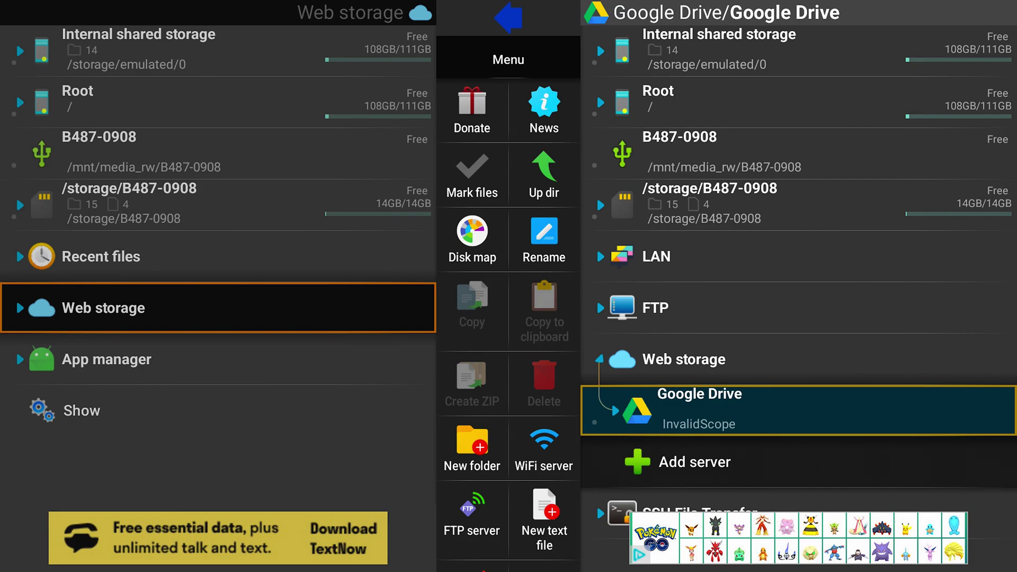
pyautogui.press('Escape')
pyautogui.press('Escape')
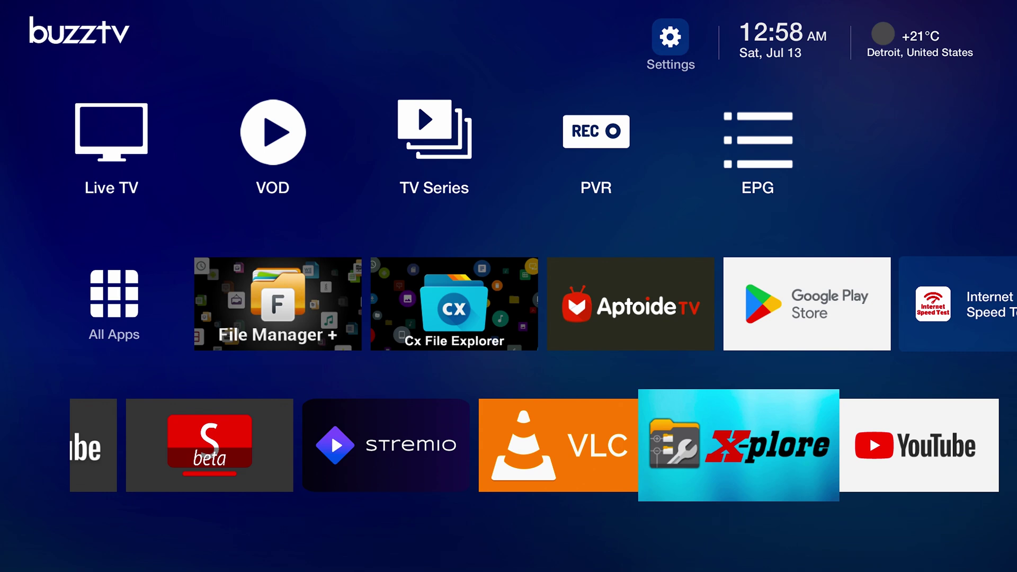
# - Look through the installed apps on the home screen from YouTube back to Cinema HD Pro
pyautogui.press('Right')
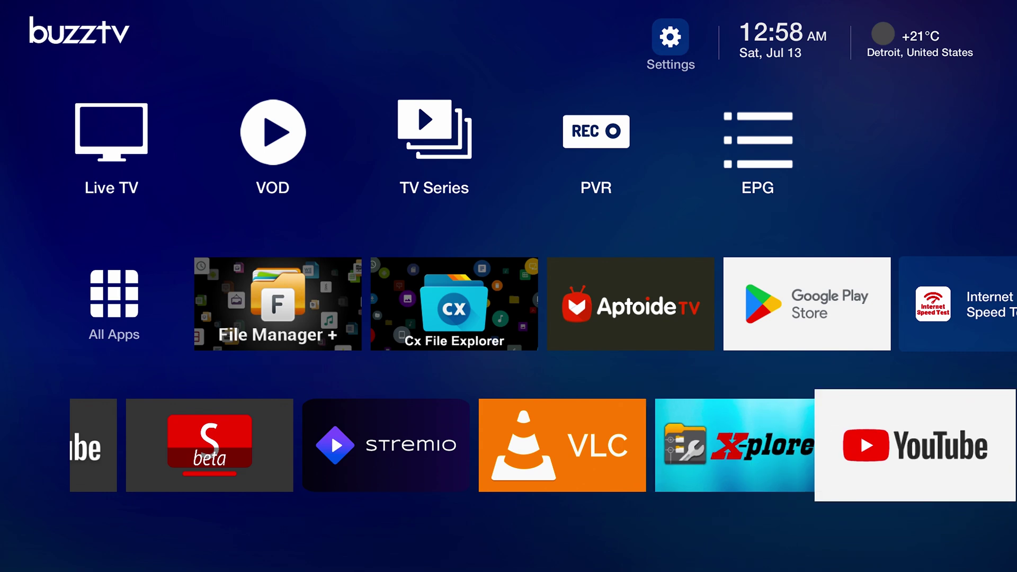
pyautogui.press('Left')
pyautogui.press('Left')
pyautogui.press('Left')
pyautogui.press('Left')
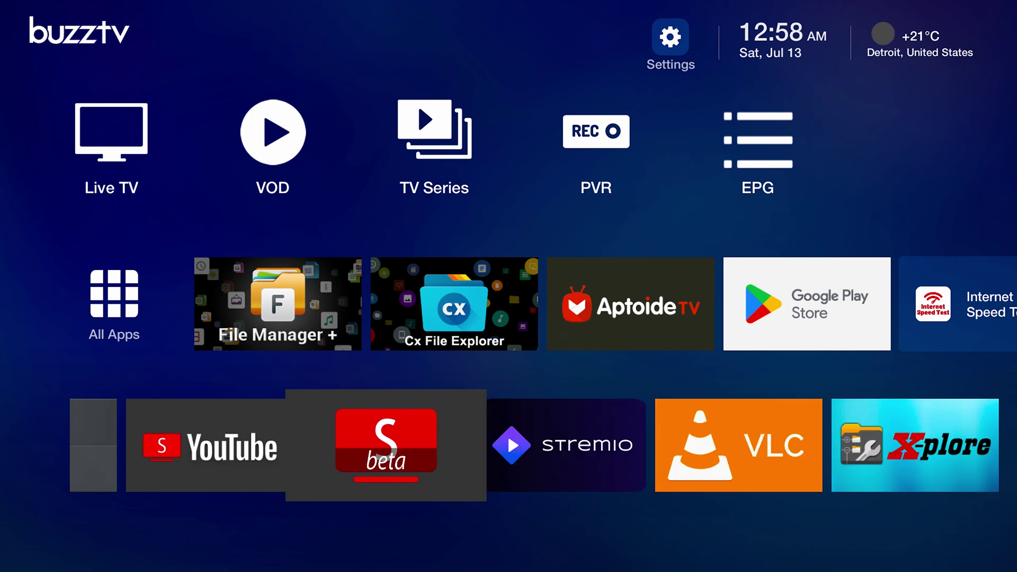
pyautogui.press('Left')
pyautogui.press('Left')
pyautogui.press('Left')
pyautogui.press('Left')
pyautogui.press('Left')
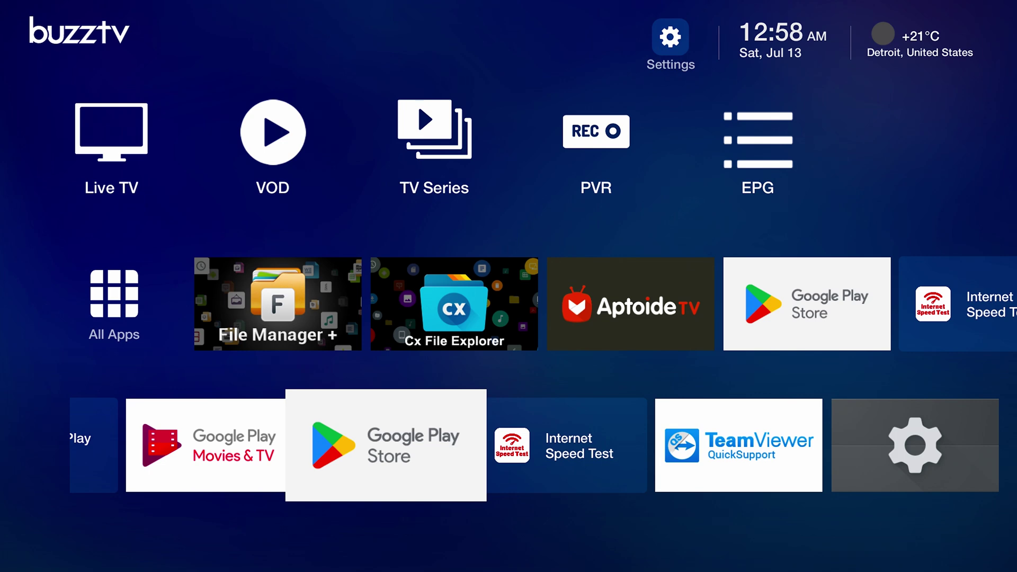
pyautogui.press('Left')
pyautogui.press('Left')
pyautogui.press('Left')
pyautogui.press('Left')
pyautogui.press('Left')
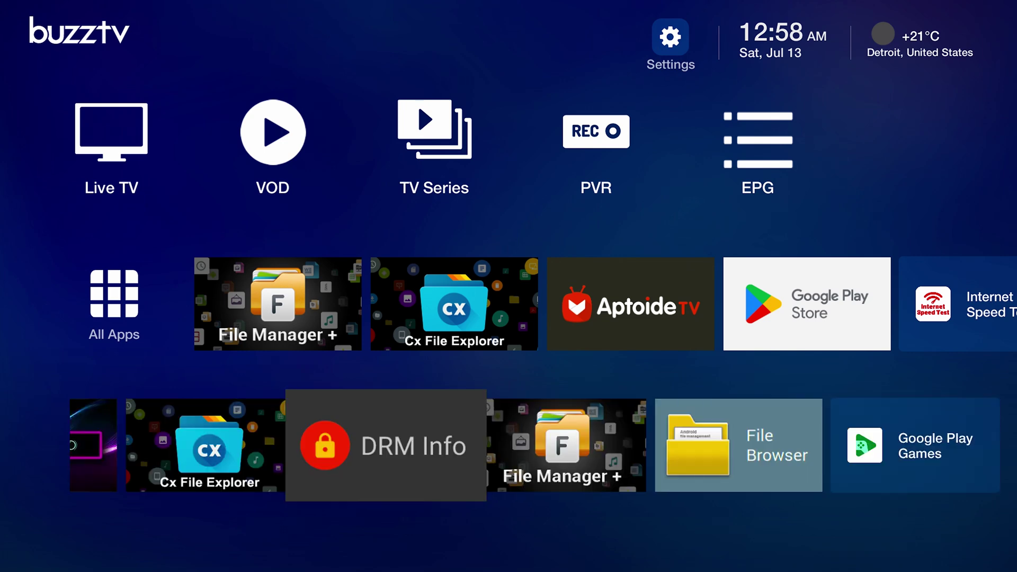
pyautogui.press('Left')
pyautogui.press('Left')
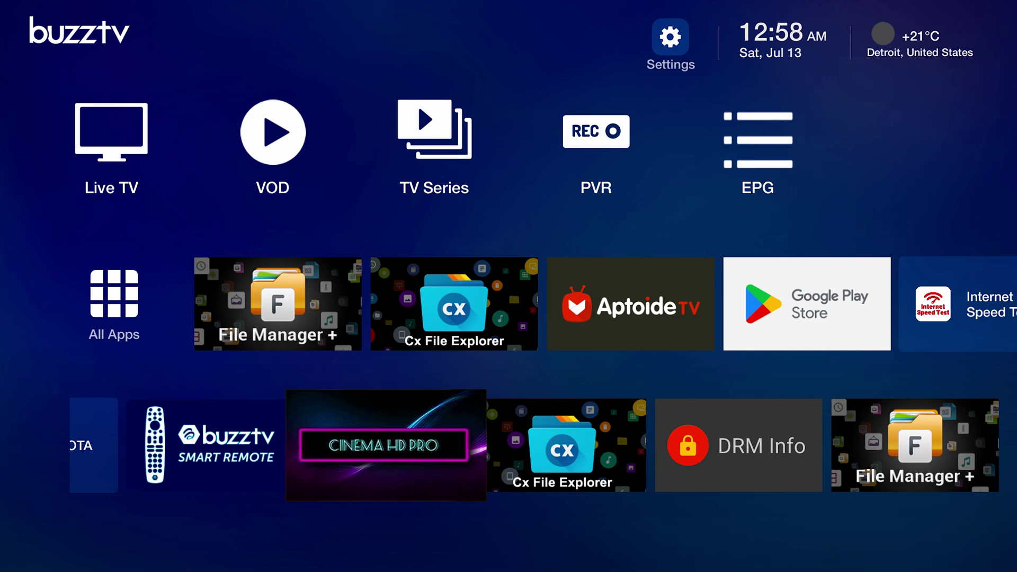
# - Go back through the favourite apps to BuzzTV Smart Remote
pyautogui.press('Up')
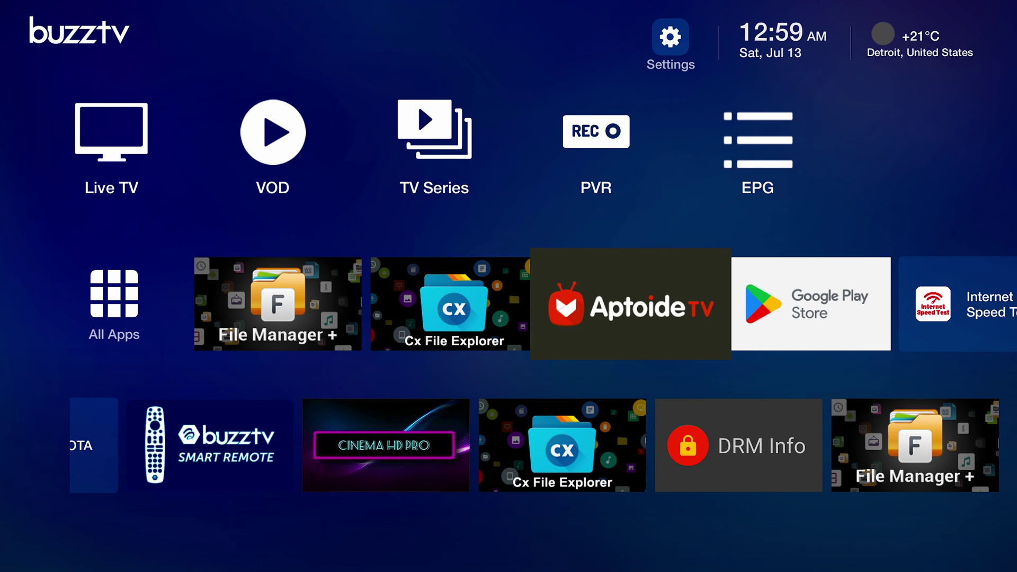
pyautogui.press('Left')
pyautogui.press('Left')
pyautogui.press('Left')
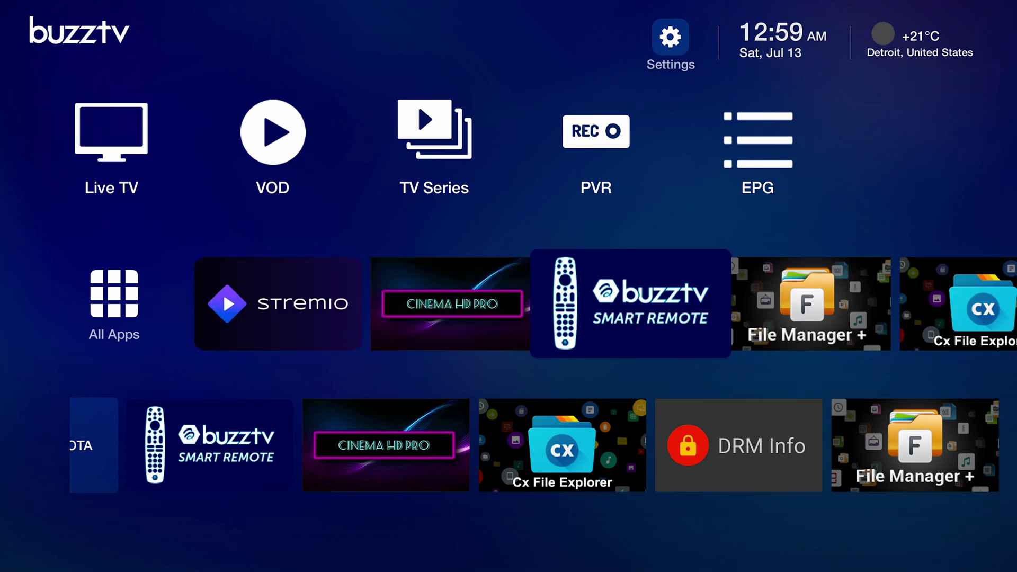